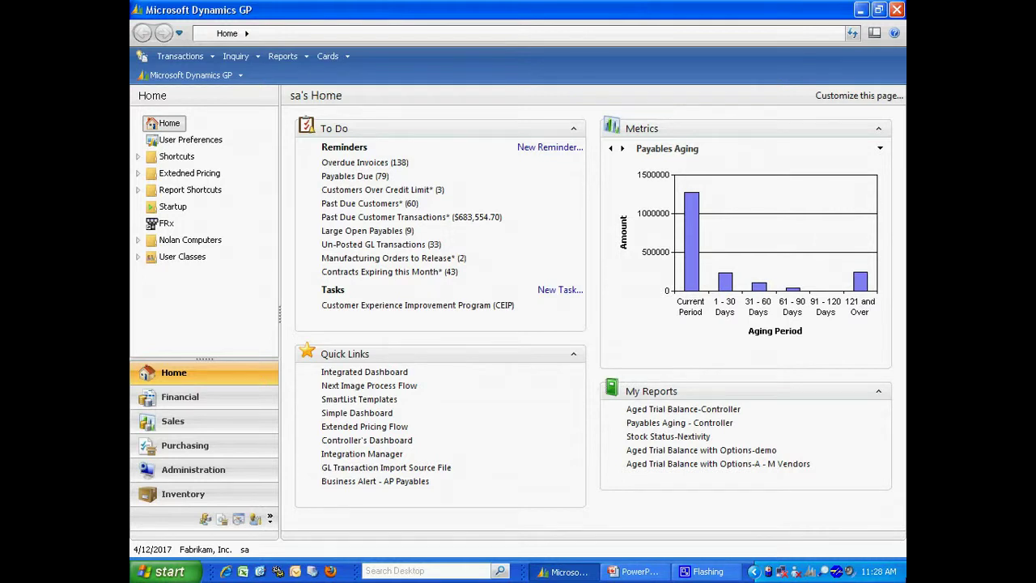
Open SmartList and load all records under Sales > Sales Line Items
{"action": "left_click", "coordinate": [191, 78]}
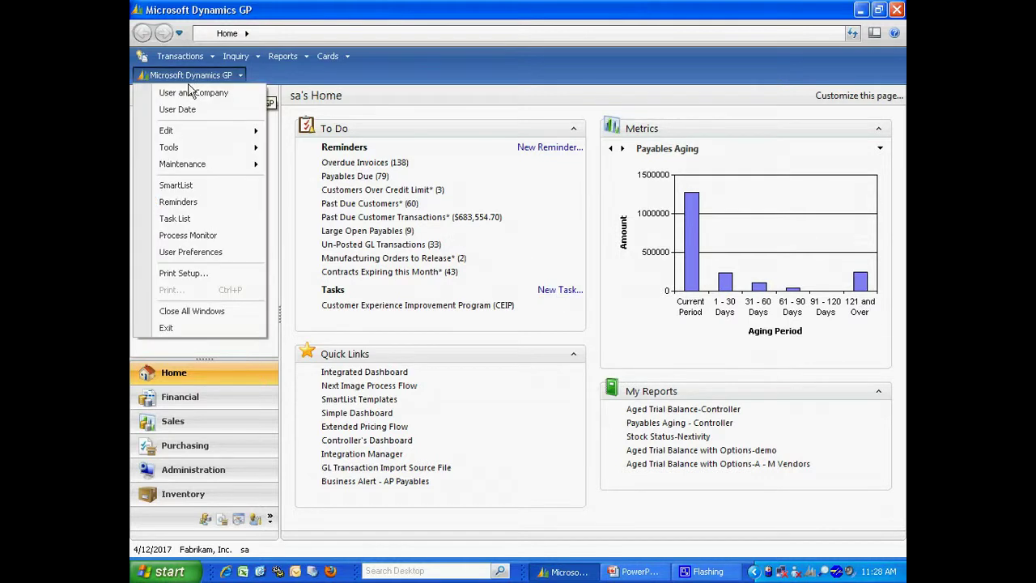
{"action": "left_click", "coordinate": [176, 185]}
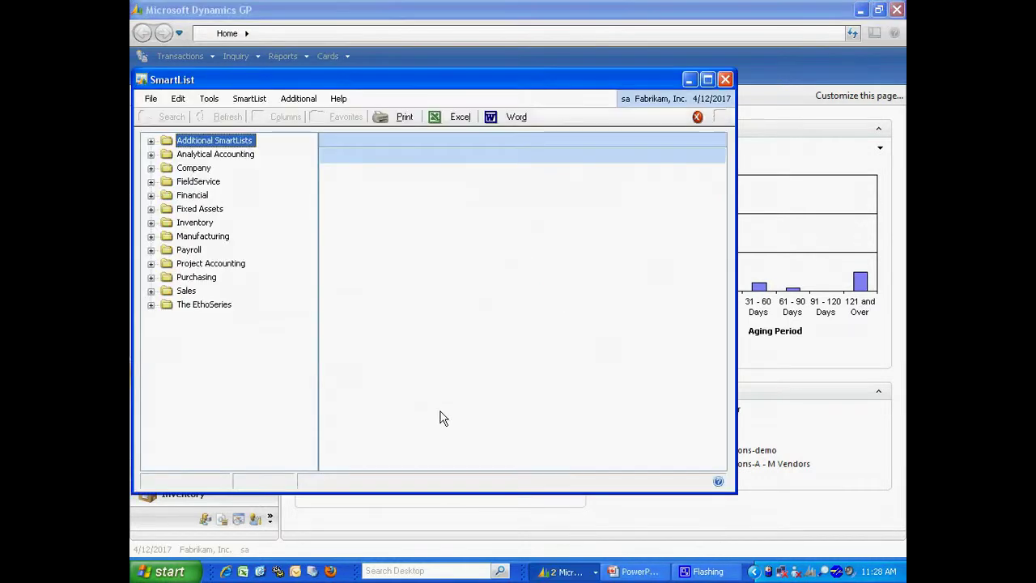
{"action": "left_click", "coordinate": [151, 290]}
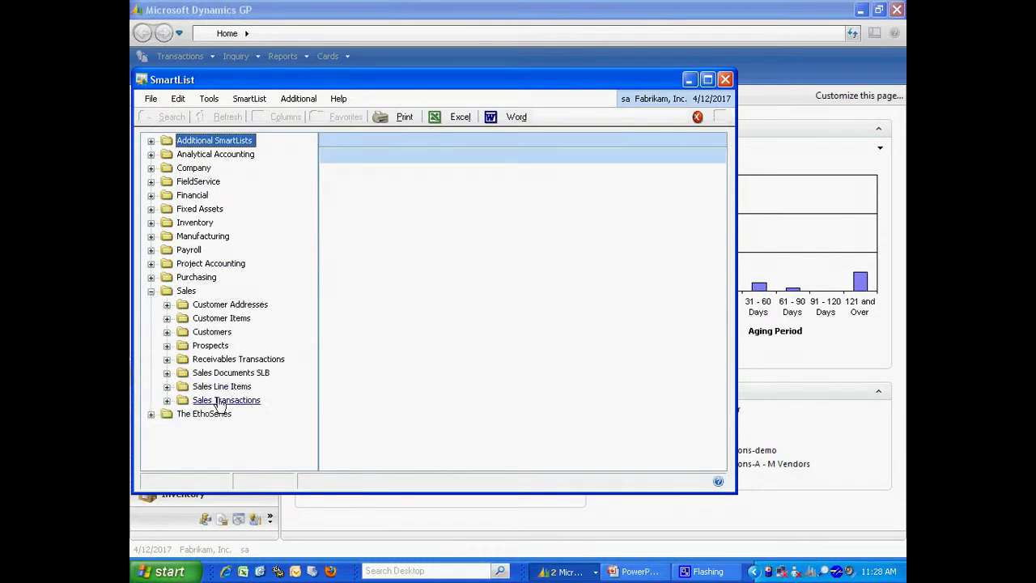
{"action": "left_click", "coordinate": [168, 387]}
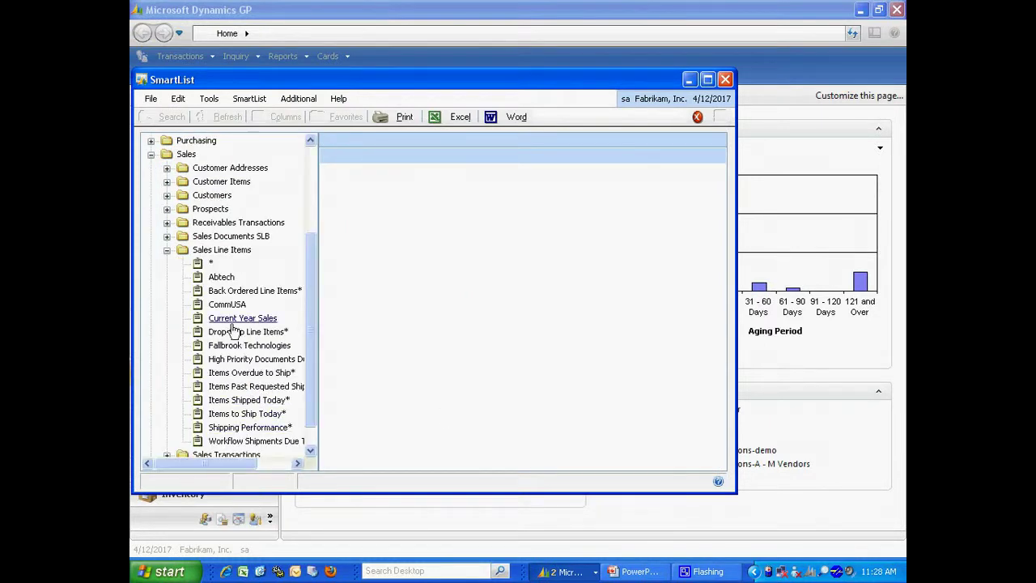
{"action": "left_click", "coordinate": [210, 263]}
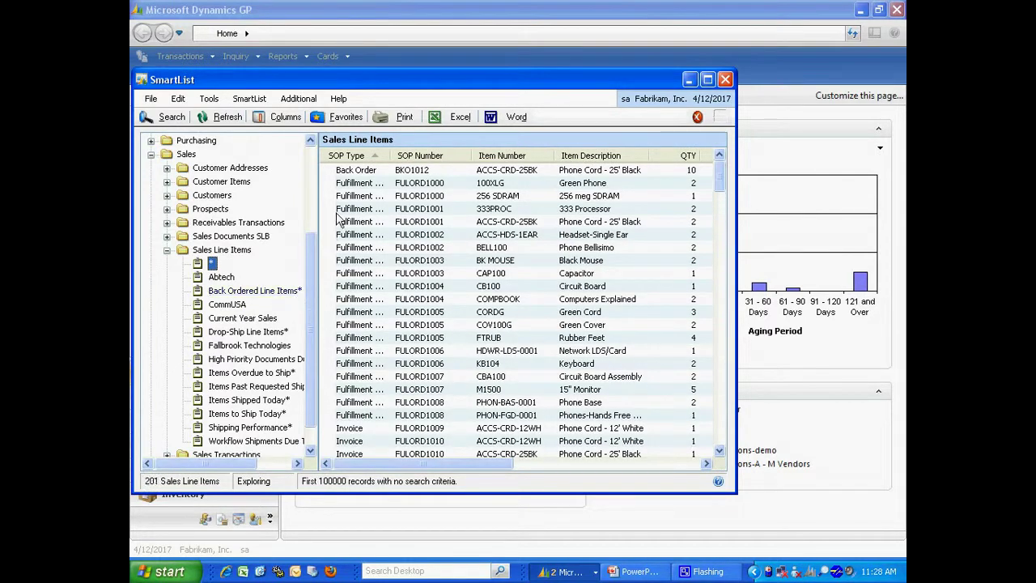
Filter the Sales Line Items to SOP Type equal to Invoice
{"action": "left_click", "coordinate": [166, 118]}
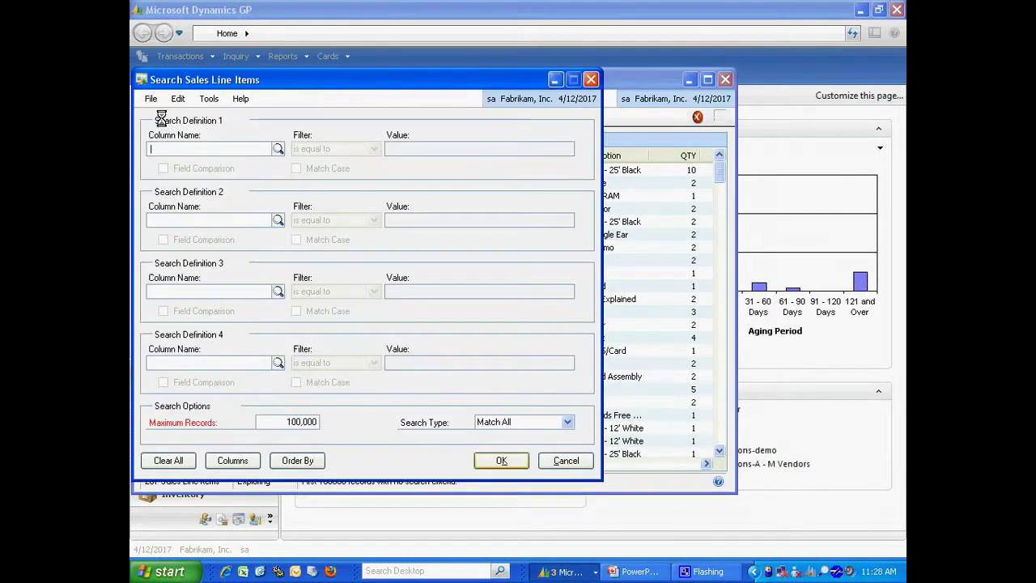
{"action": "left_click", "coordinate": [276, 149]}
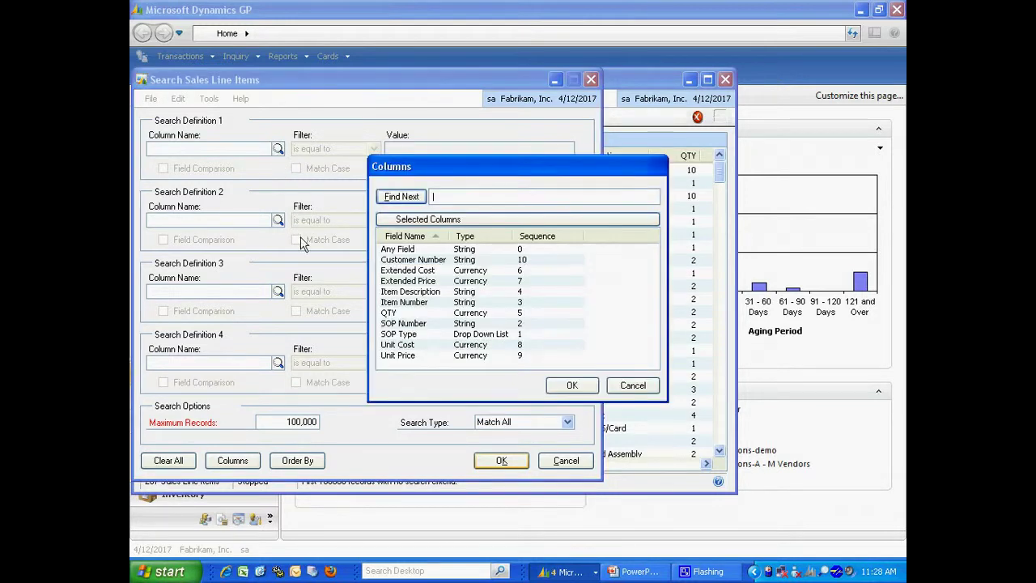
{"action": "left_click", "coordinate": [405, 334]}
{"action": "left_click", "coordinate": [571, 386]}
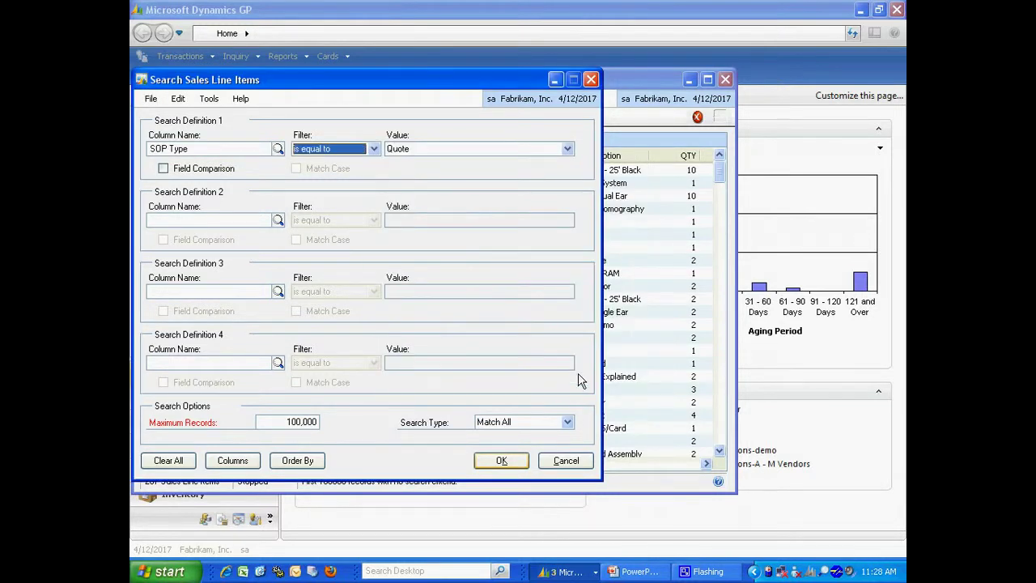
{"action": "left_click", "coordinate": [568, 149]}
{"action": "left_click", "coordinate": [486, 170]}
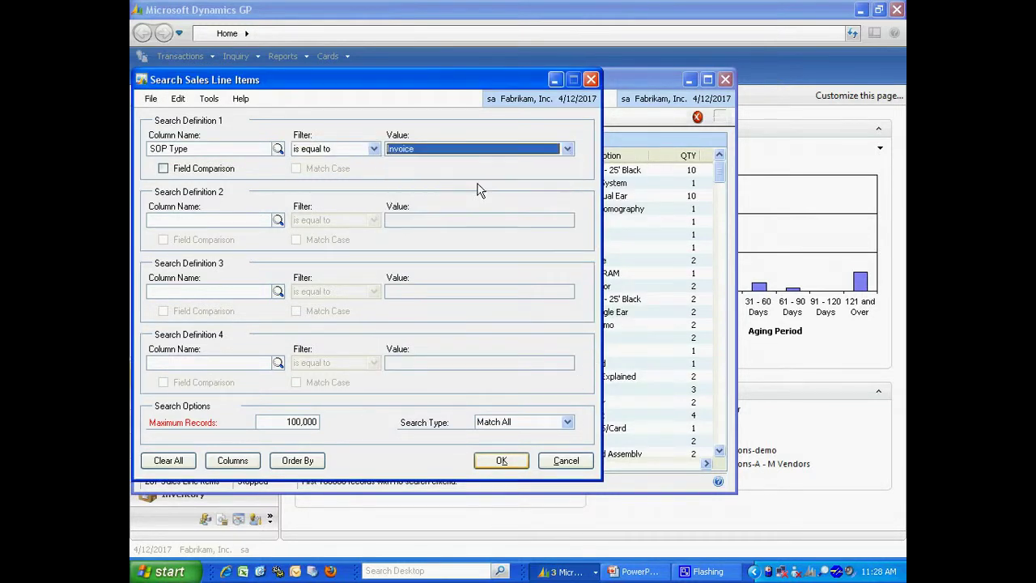
{"action": "left_click", "coordinate": [510, 460]}
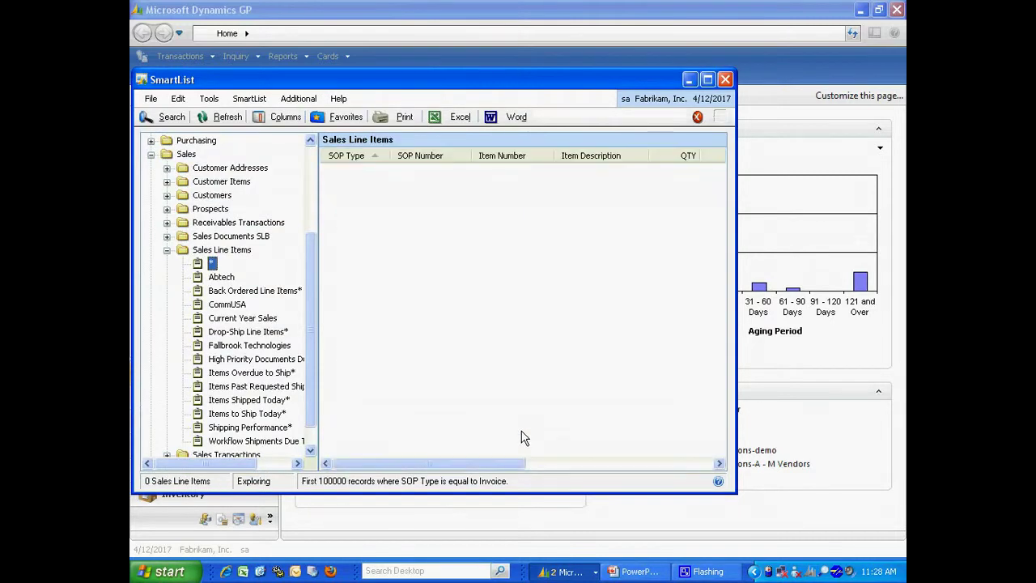
Add the Customer Name column to the SmartList
{"action": "left_click", "coordinate": [279, 117]}
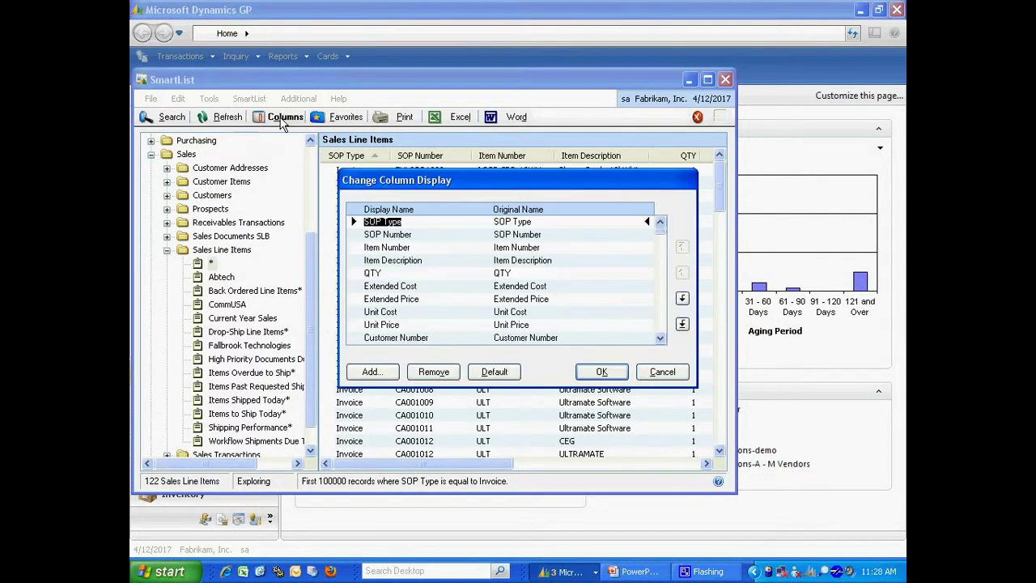
{"action": "left_click", "coordinate": [372, 371]}
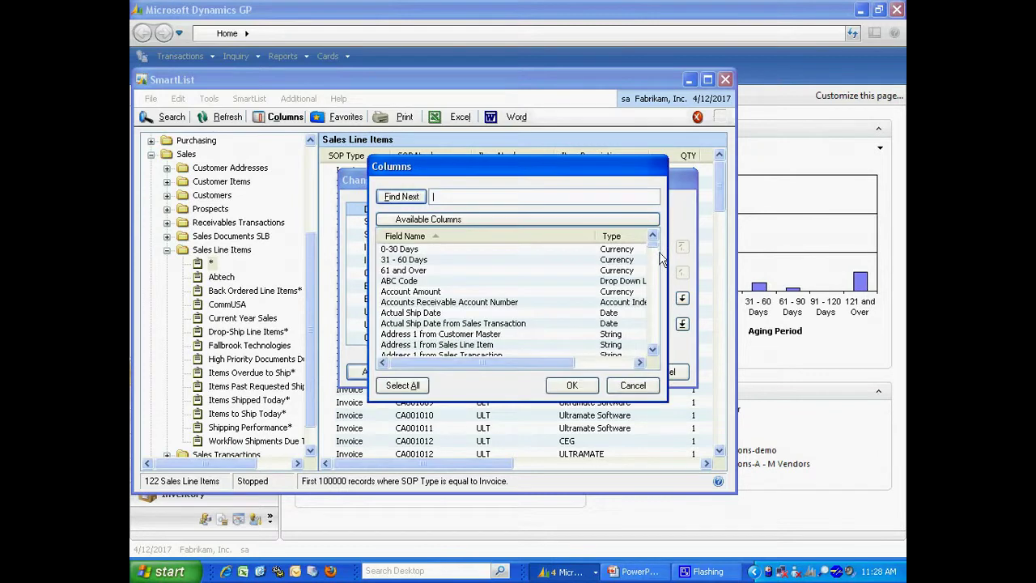
{"action": "left_click", "coordinate": [656, 320]}
{"action": "left_click", "coordinate": [656, 320]}
{"action": "left_click", "coordinate": [655, 320]}
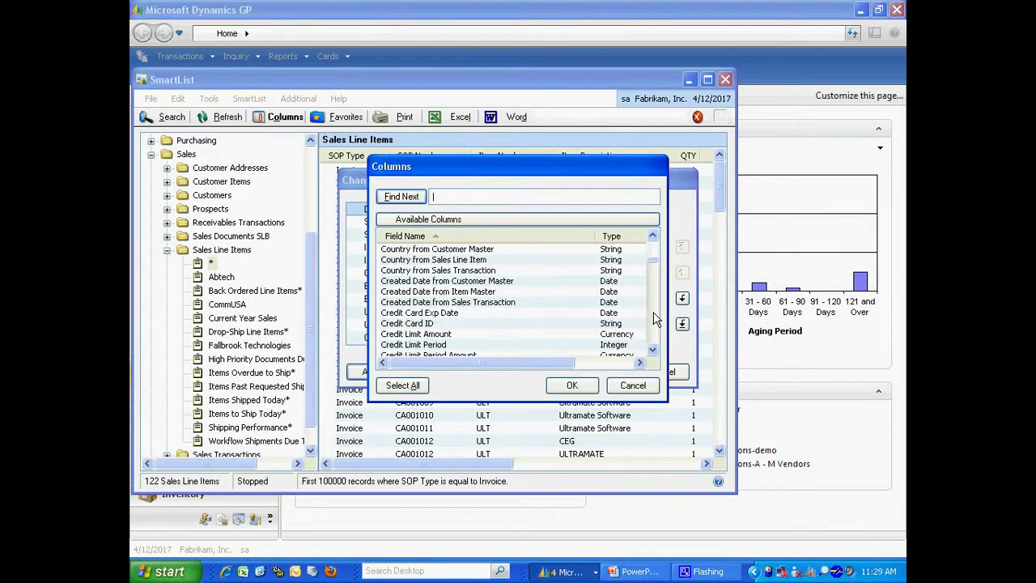
{"action": "left_click", "coordinate": [655, 320]}
{"action": "left_click", "coordinate": [655, 320]}
{"action": "left_click", "coordinate": [435, 260]}
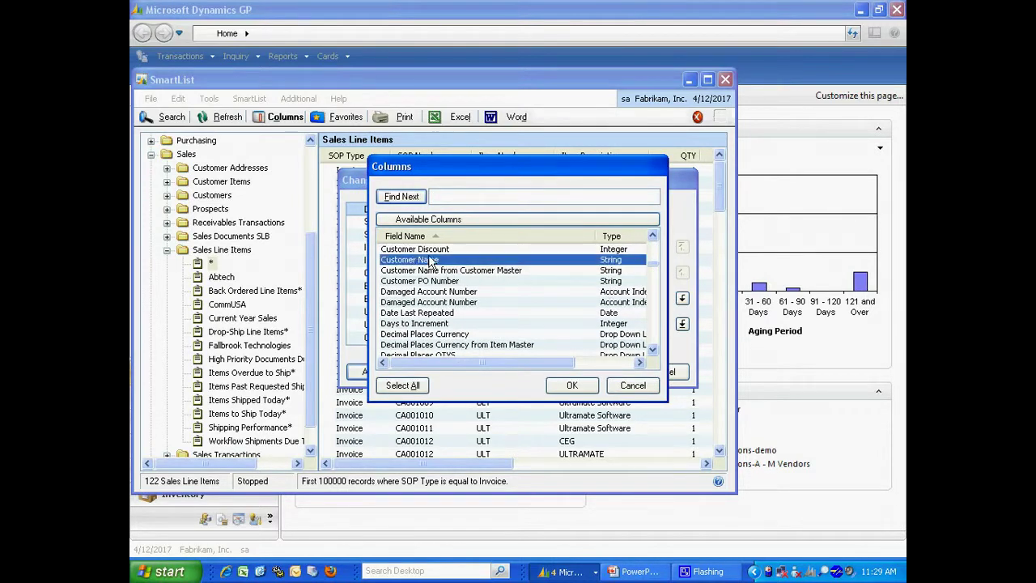
{"action": "left_click", "coordinate": [569, 386]}
{"action": "left_click", "coordinate": [598, 374]}
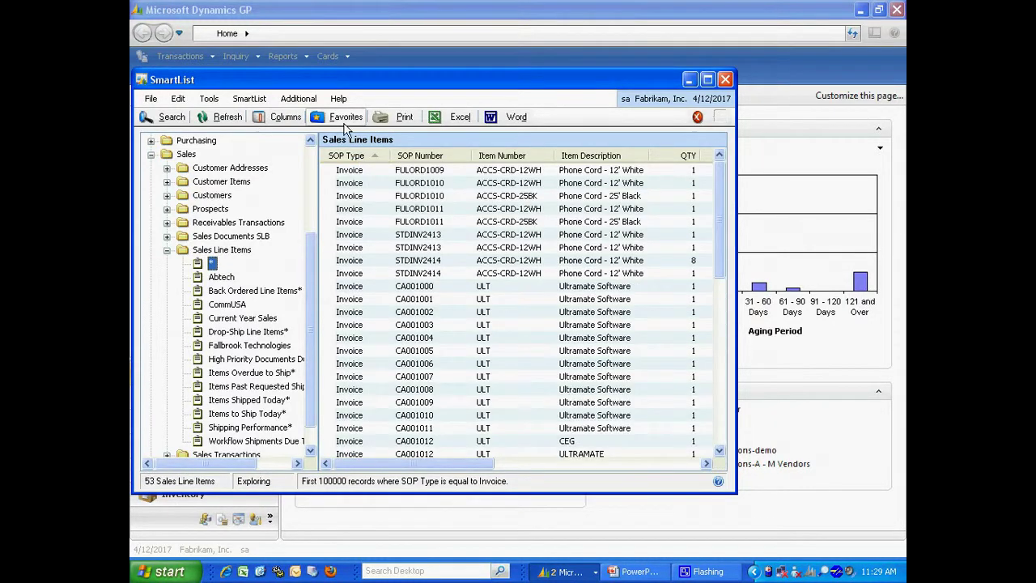
Save the filtered list as favorite 'Invoice Line Items' and export it to Excel
{"action": "left_click", "coordinate": [340, 117]}
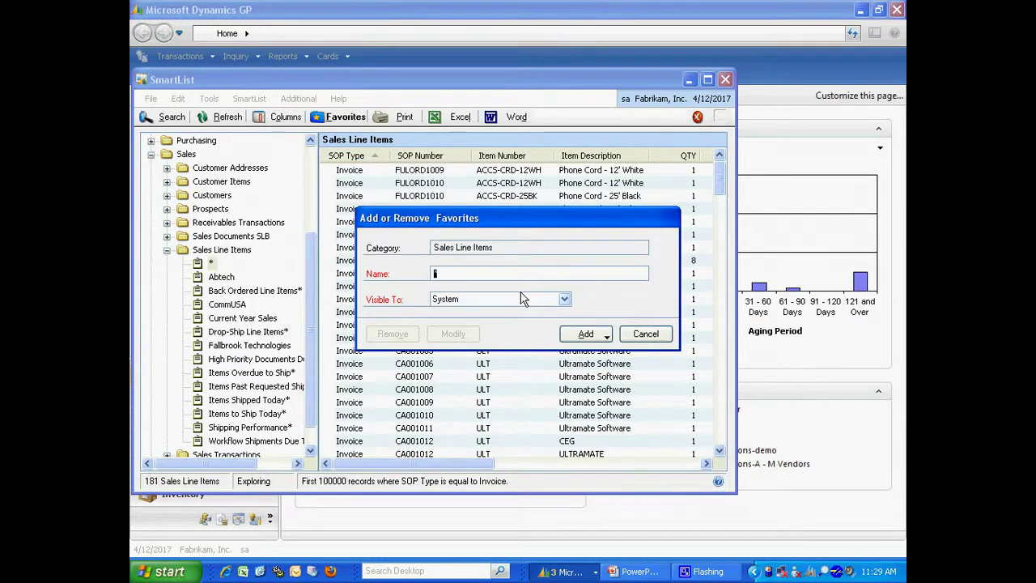
{"action": "type", "text": "Invoice Line"}
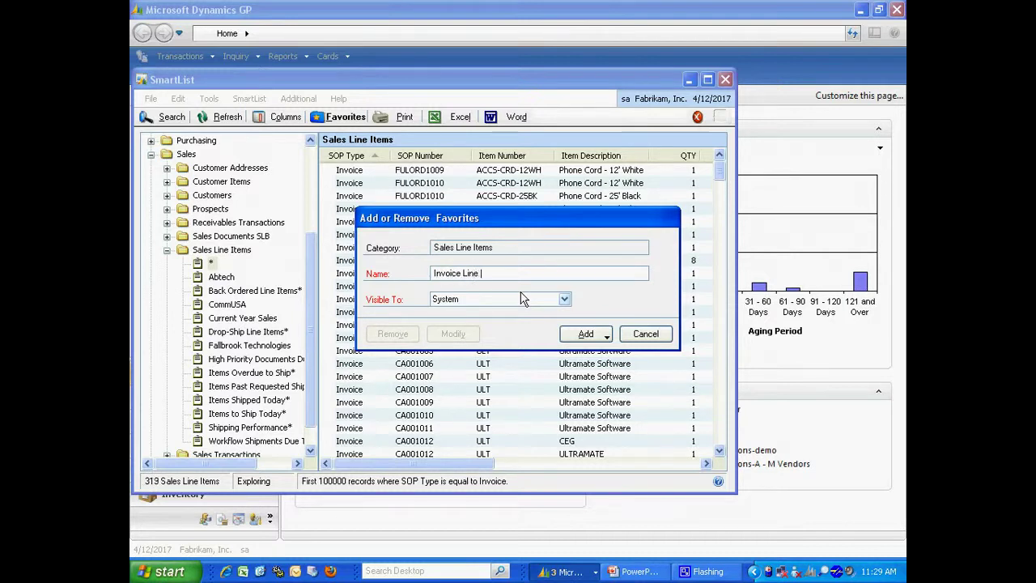
{"action": "type", "text": " Itemns"}
{"action": "key", "text": "BackSpace"}
{"action": "key", "text": "BackSpace"}
{"action": "type", "text": "s"}
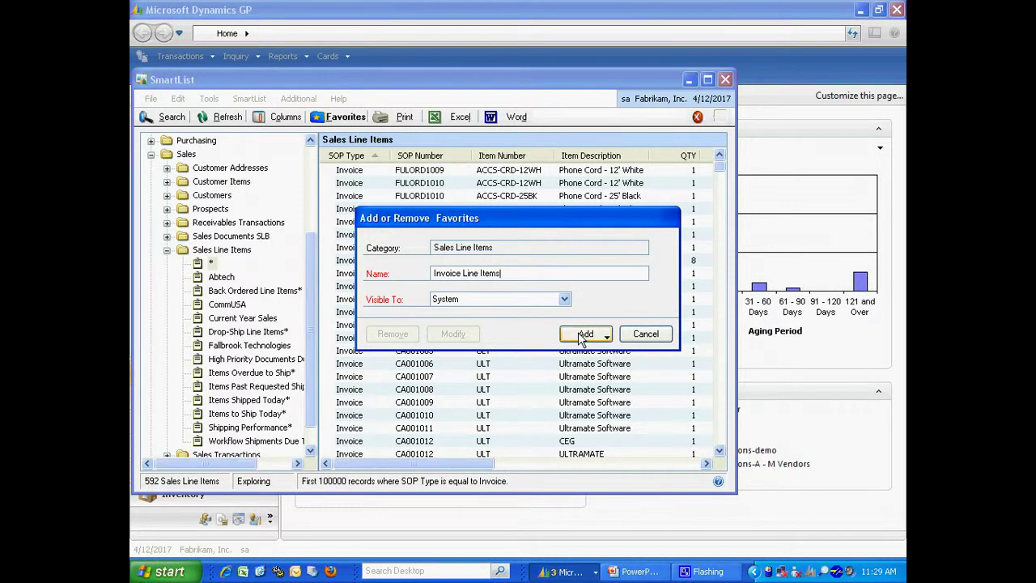
{"action": "left_click", "coordinate": [580, 335]}
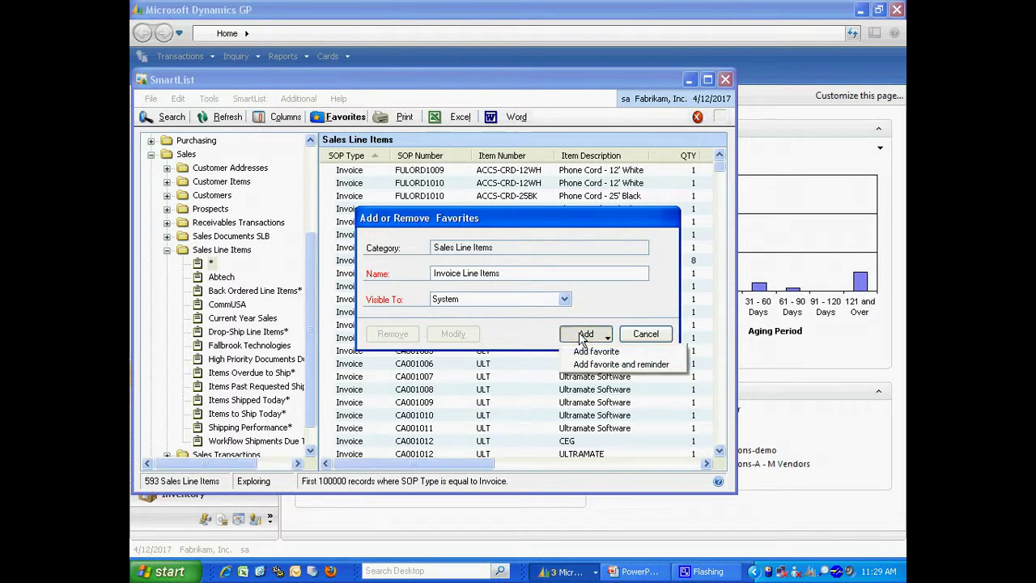
{"action": "left_click", "coordinate": [582, 351]}
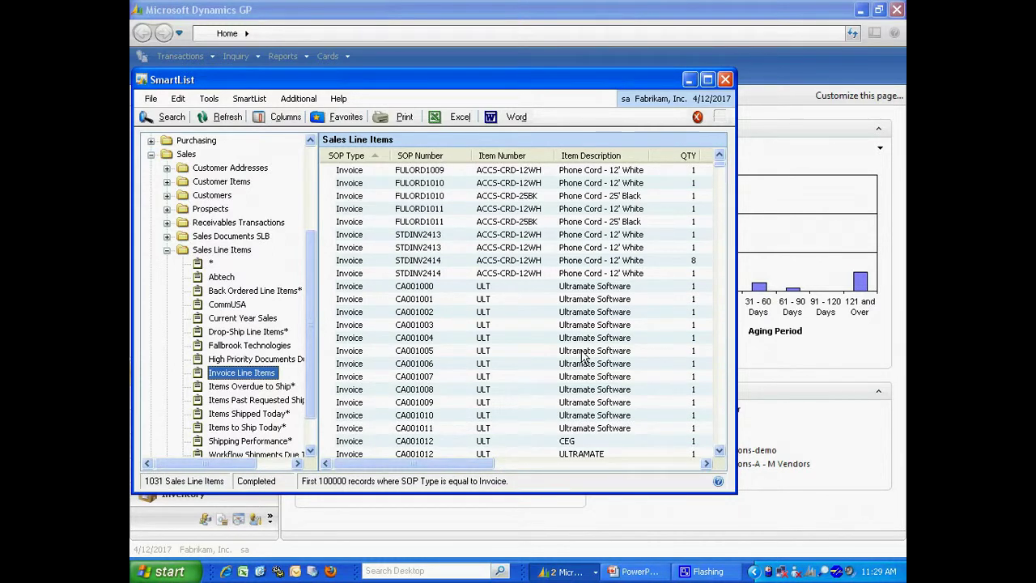
{"action": "left_click", "coordinate": [459, 119]}
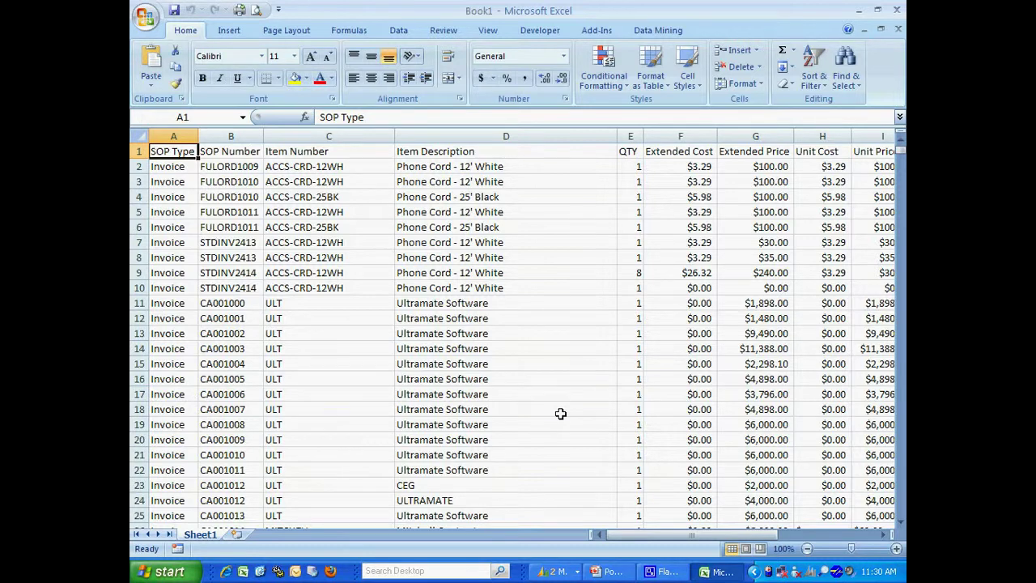
Start recording a new macro named Top_10 from the Developer tab
{"action": "left_click", "coordinate": [550, 32]}
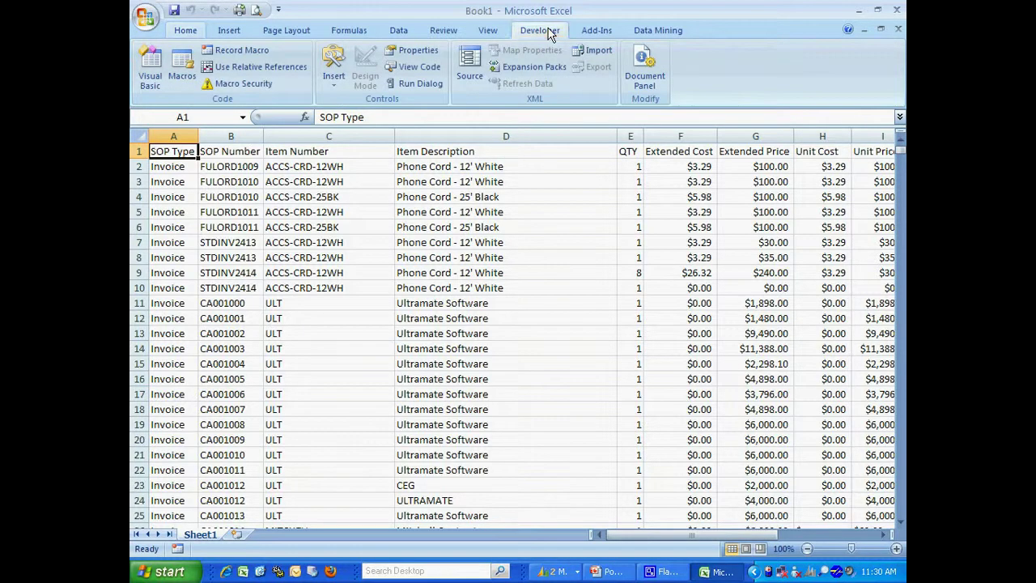
{"action": "left_click", "coordinate": [241, 51]}
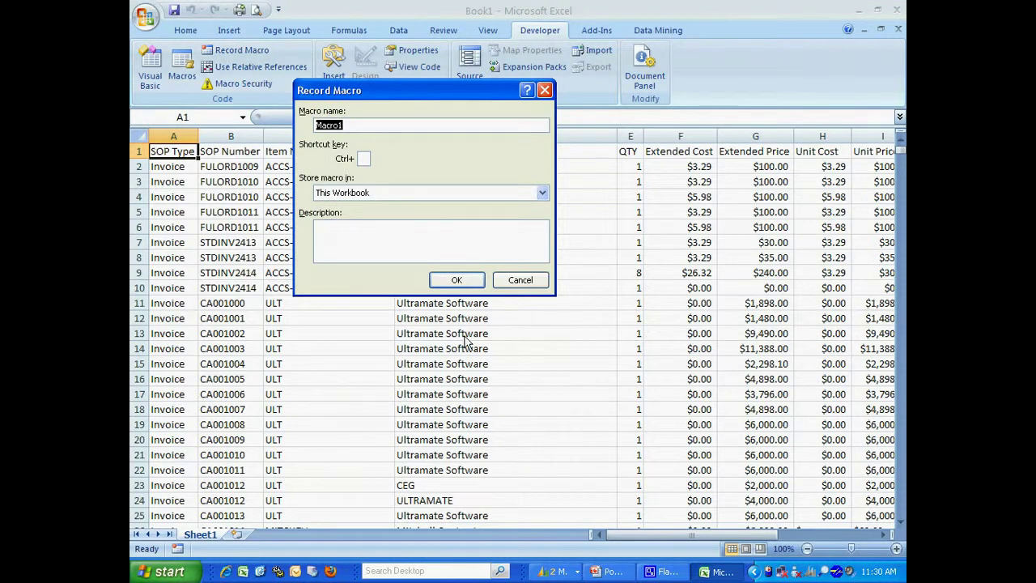
{"action": "type", "text": "Top_10"}
{"action": "left_click", "coordinate": [447, 279]}
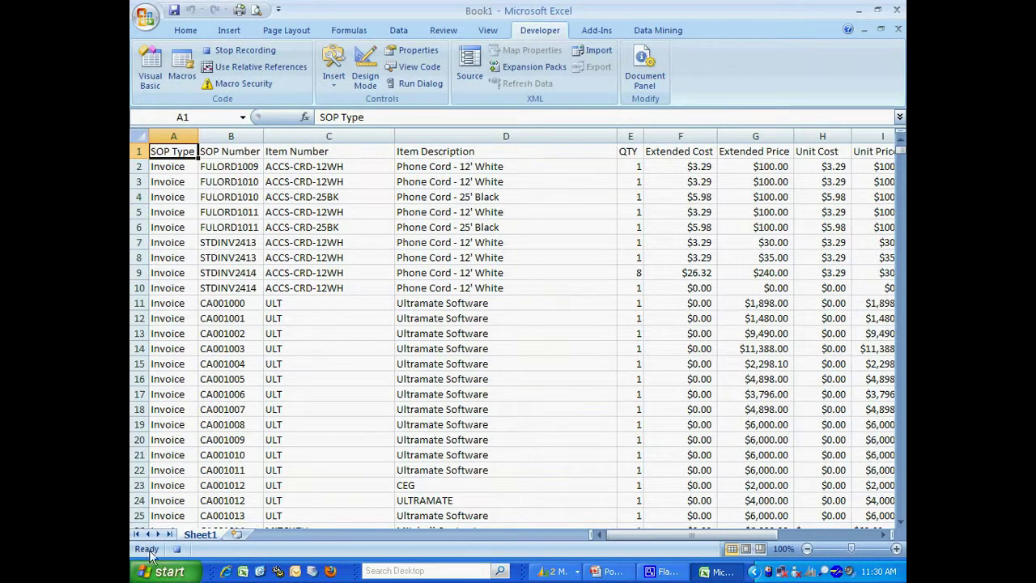
Insert a PivotTable on a new sheet: Customer Number rows, summing Extended Price and Extended Cost
{"action": "left_click", "coordinate": [229, 30]}
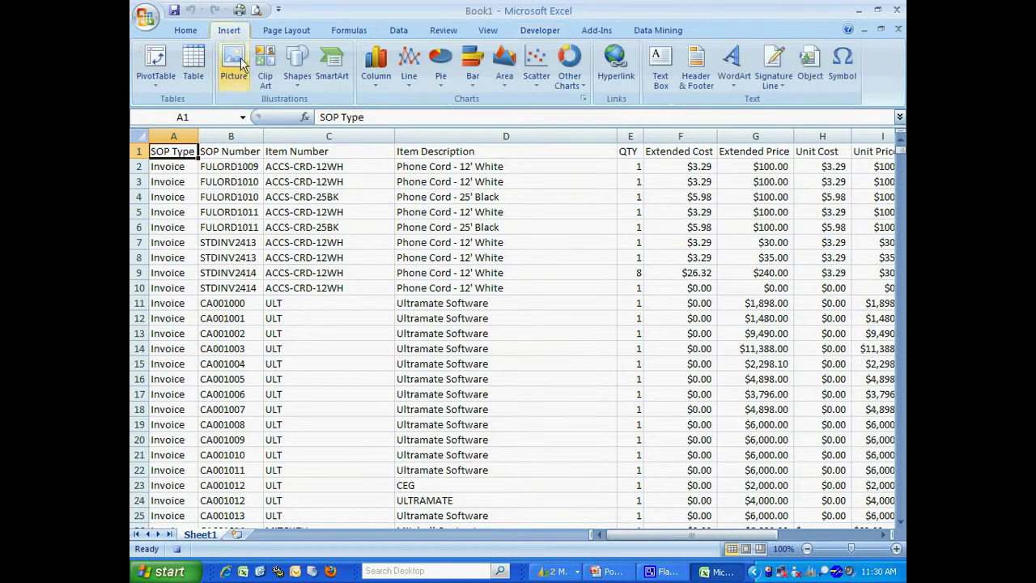
{"action": "left_click", "coordinate": [154, 61]}
{"action": "left_click", "coordinate": [472, 277]}
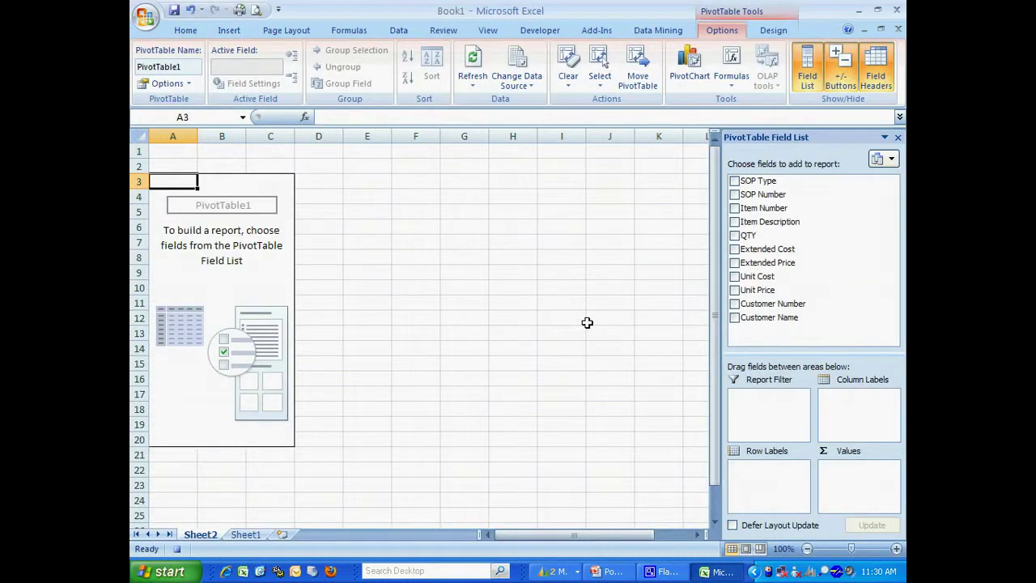
{"action": "left_click_drag", "start_coordinate": [788, 308], "coordinate": [798, 455]}
{"action": "left_click_drag", "start_coordinate": [784, 263], "coordinate": [842, 474]}
{"action": "left_click_drag", "start_coordinate": [768, 249], "coordinate": [838, 481]}
Format Sum of Extended Price as Currency with 0 decimal places
{"action": "left_click", "coordinate": [842, 468]}
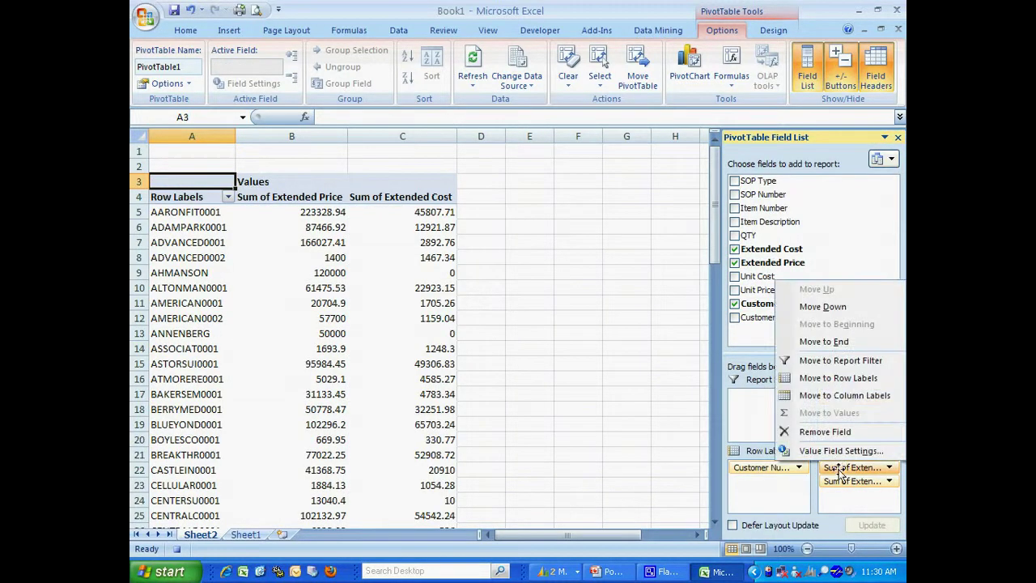
{"action": "left_click", "coordinate": [829, 452]}
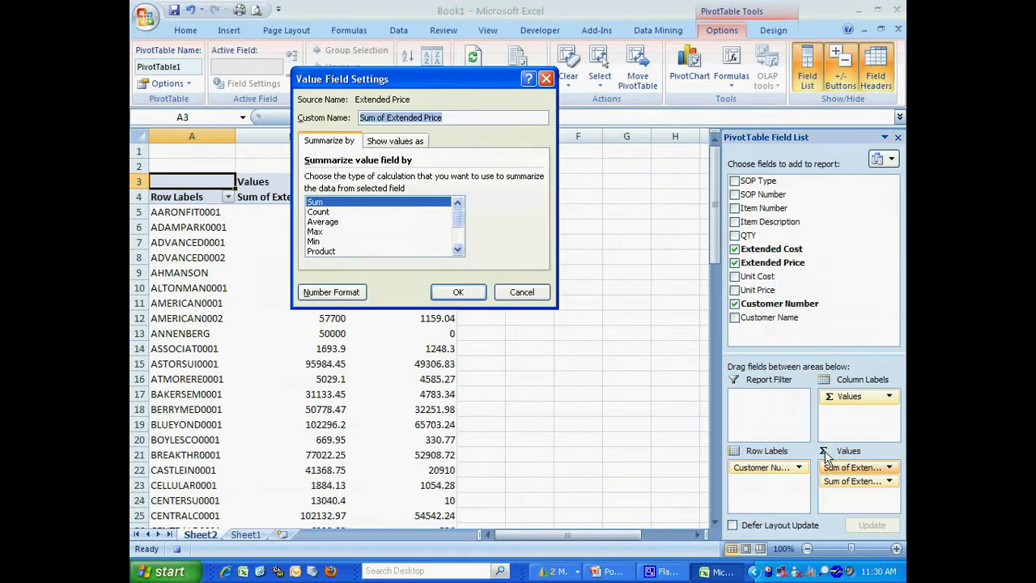
{"action": "left_click", "coordinate": [333, 293]}
{"action": "left_click", "coordinate": [340, 102]}
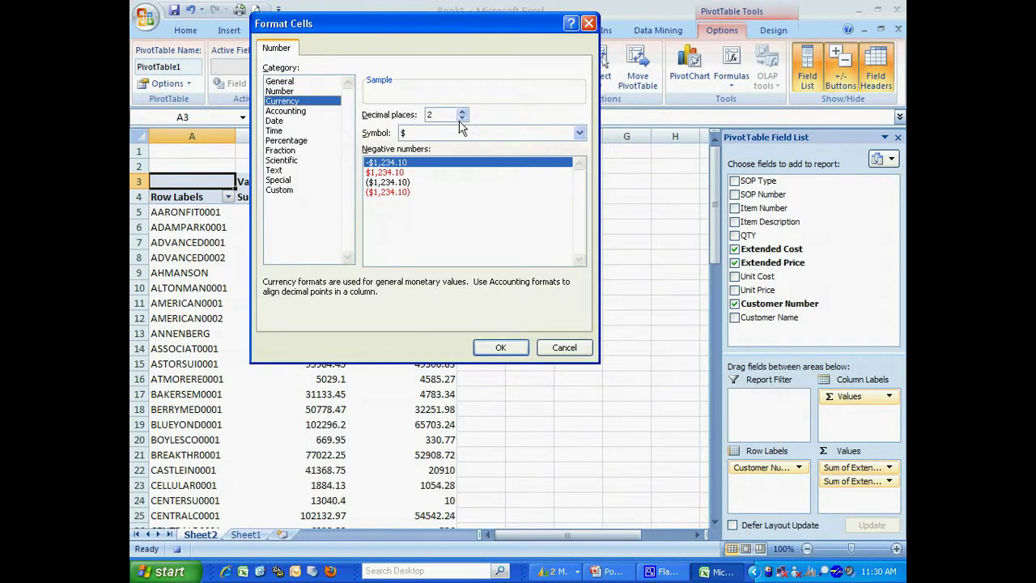
{"action": "left_click", "coordinate": [461, 119]}
{"action": "left_click", "coordinate": [460, 119]}
{"action": "left_click", "coordinate": [504, 349]}
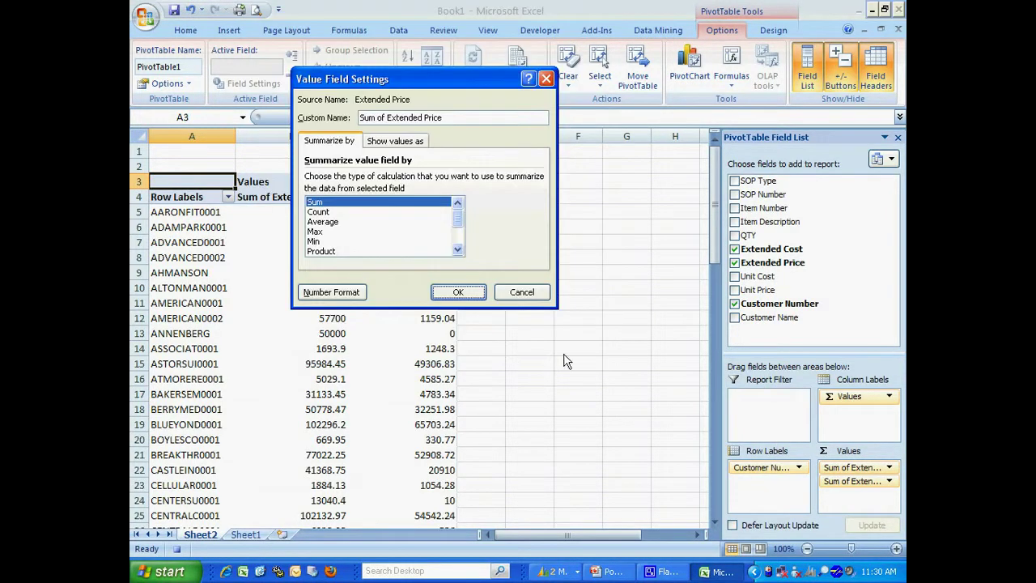
{"action": "left_click", "coordinate": [459, 292]}
Format Sum of Extended Cost as Currency with 0 decimal places
{"action": "left_click", "coordinate": [845, 483]}
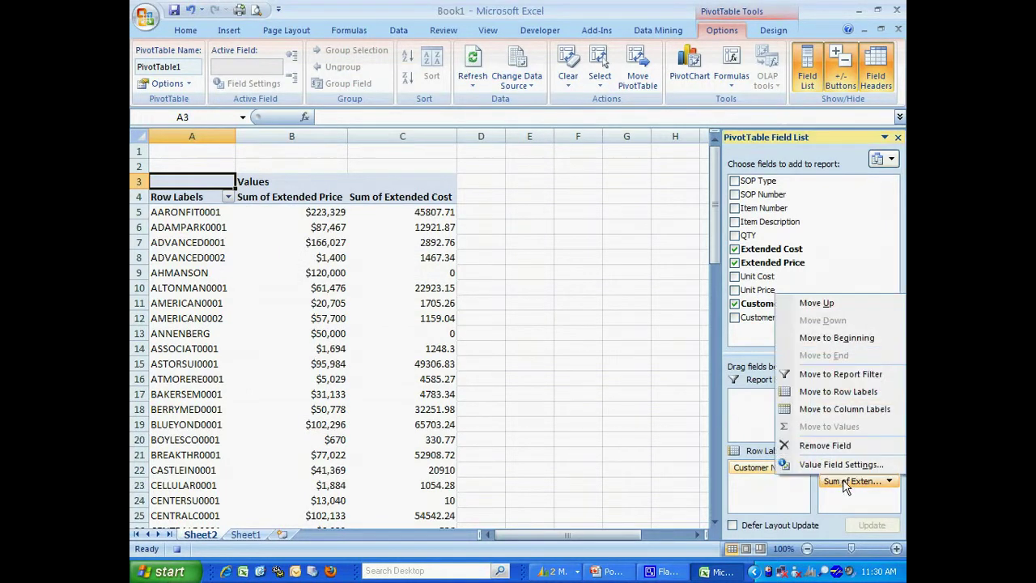
{"action": "left_click", "coordinate": [821, 466]}
{"action": "left_click", "coordinate": [328, 295]}
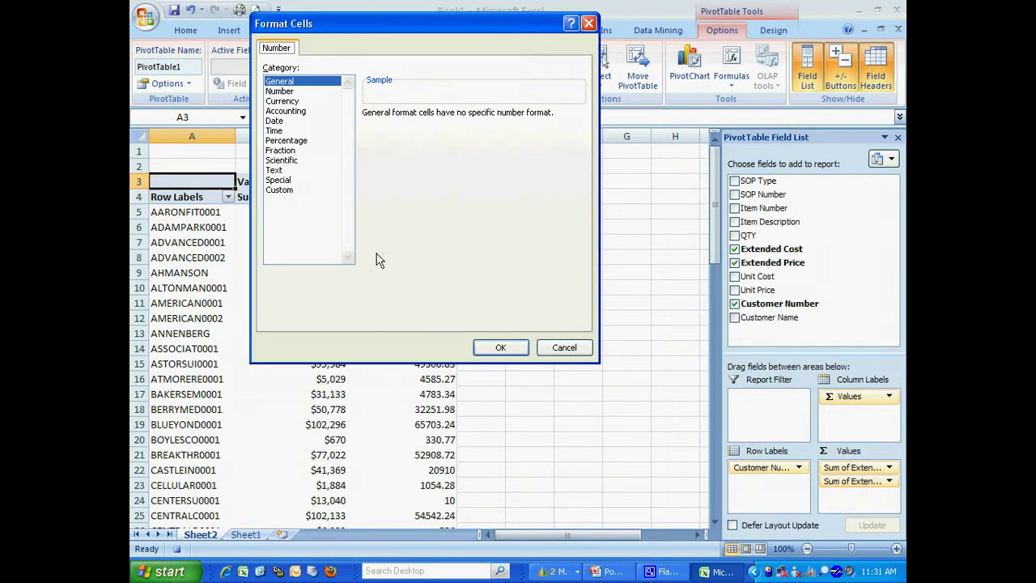
{"action": "left_click", "coordinate": [283, 100]}
{"action": "left_click", "coordinate": [462, 119]}
{"action": "left_click", "coordinate": [462, 119]}
{"action": "left_click", "coordinate": [498, 348]}
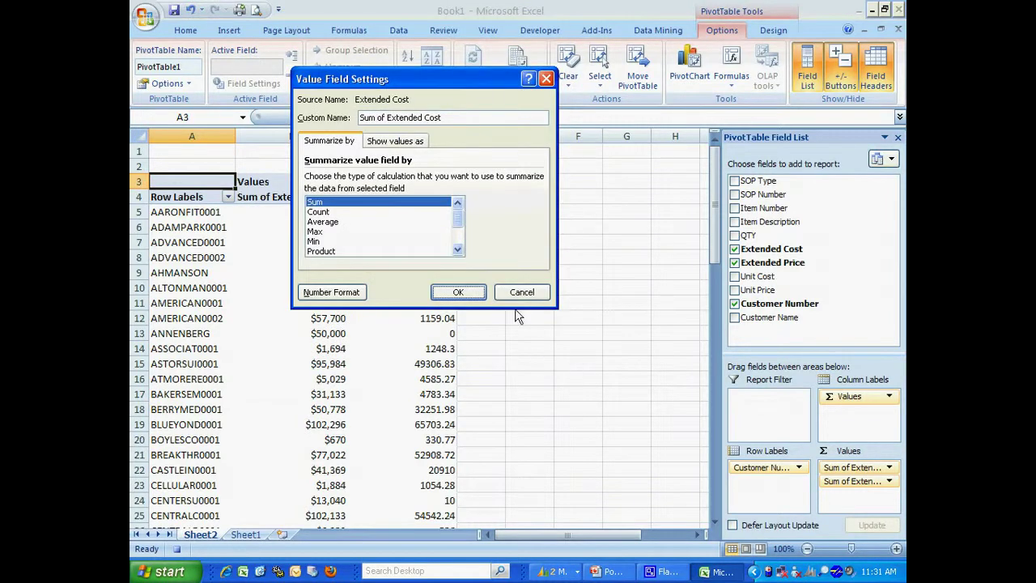
{"action": "left_click", "coordinate": [459, 293]}
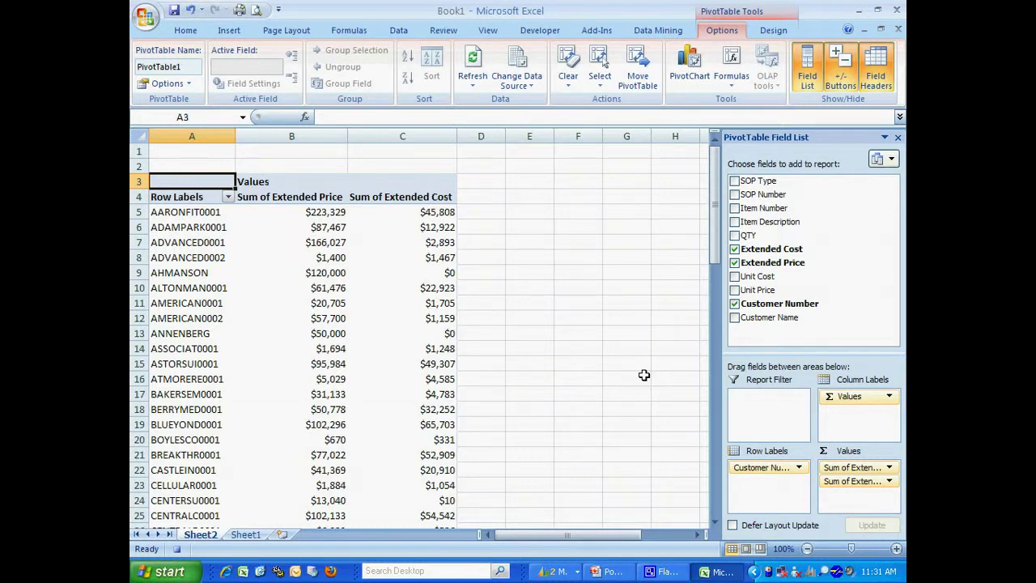
{"action": "left_click", "coordinate": [734, 77]}
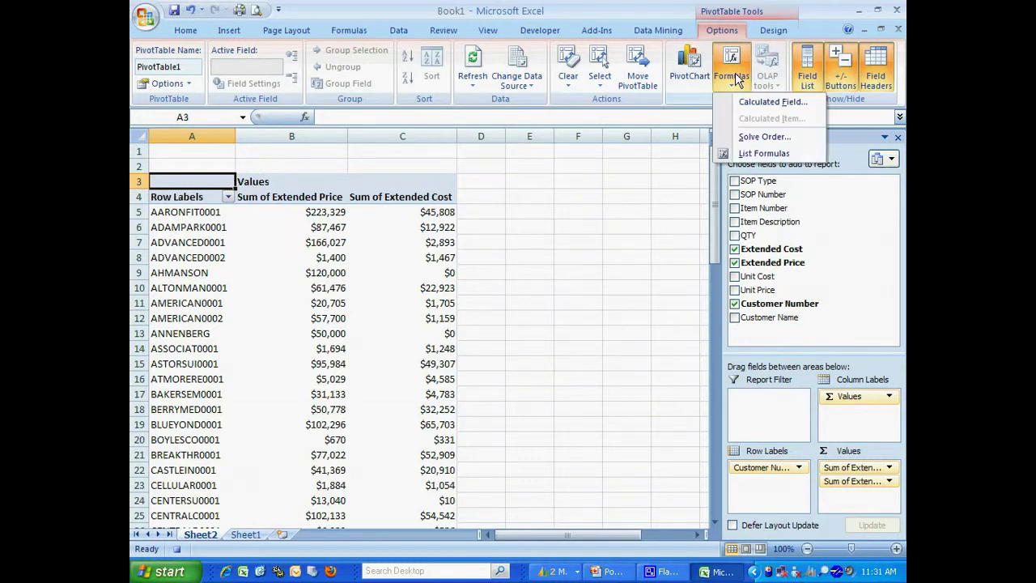
Create calculated field 'Gross Profit' with formula 'Extended Price' - 'Extended Cost'
{"action": "left_click", "coordinate": [742, 105]}
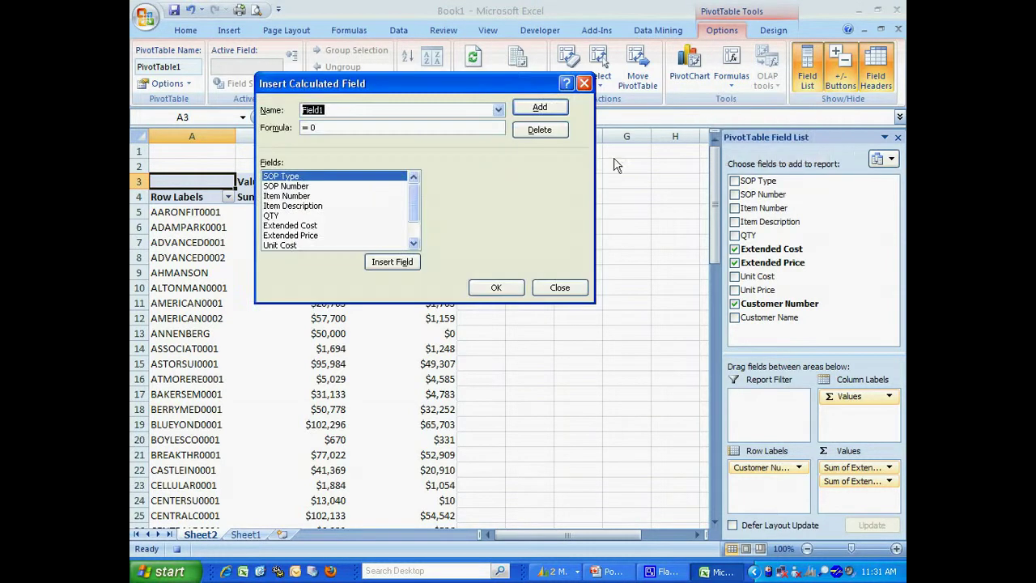
{"action": "type", "text": "Gross Profit"}
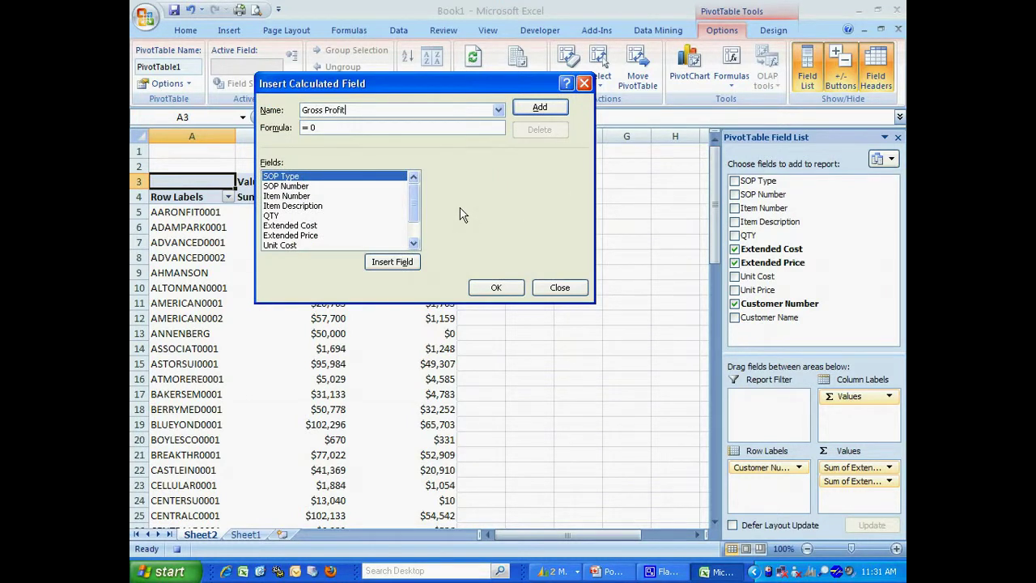
{"action": "left_click", "coordinate": [307, 235]}
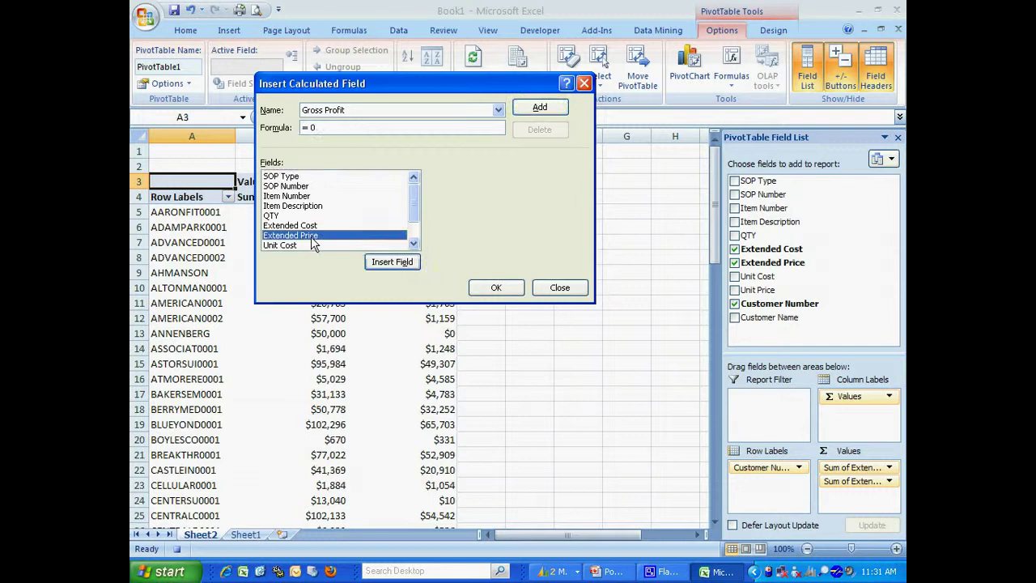
{"action": "left_click", "coordinate": [389, 263]}
{"action": "type", "text": "-"}
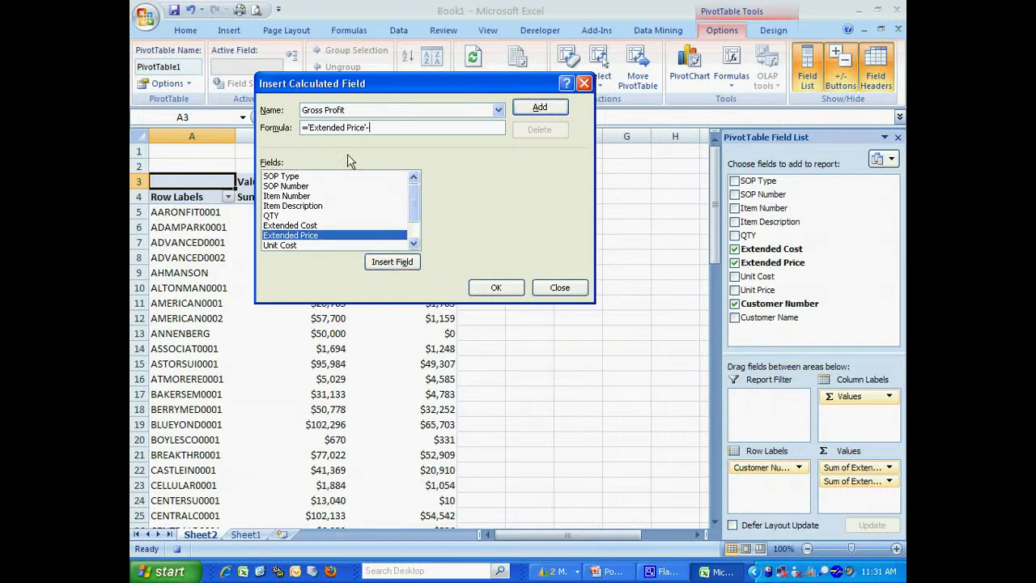
{"action": "left_click", "coordinate": [296, 226]}
{"action": "left_click", "coordinate": [391, 266]}
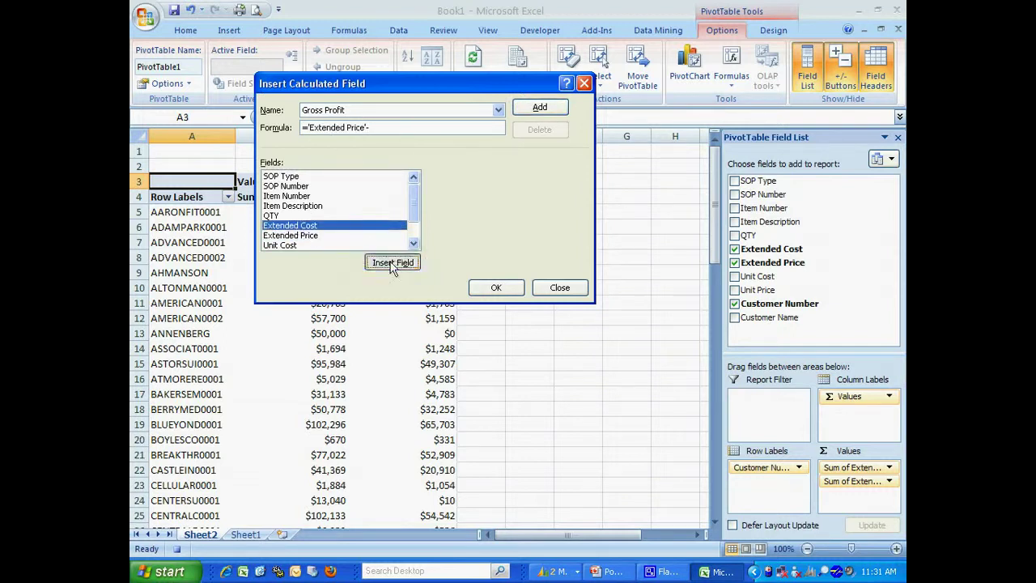
{"action": "left_click", "coordinate": [484, 287]}
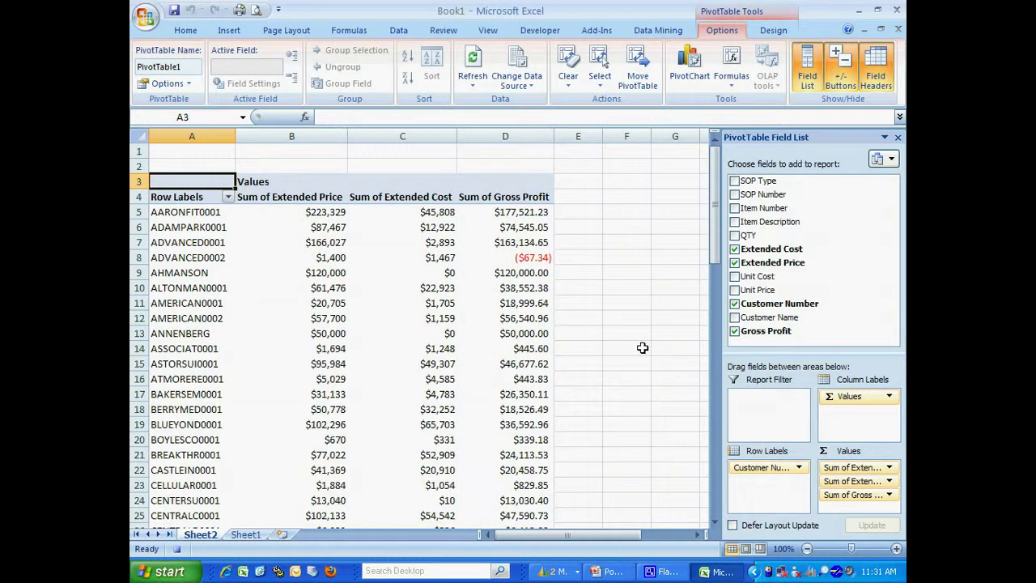
Format Sum of Gross Profit as Currency, 0 decimals, negatives in red parentheses
{"action": "left_click", "coordinate": [850, 497]}
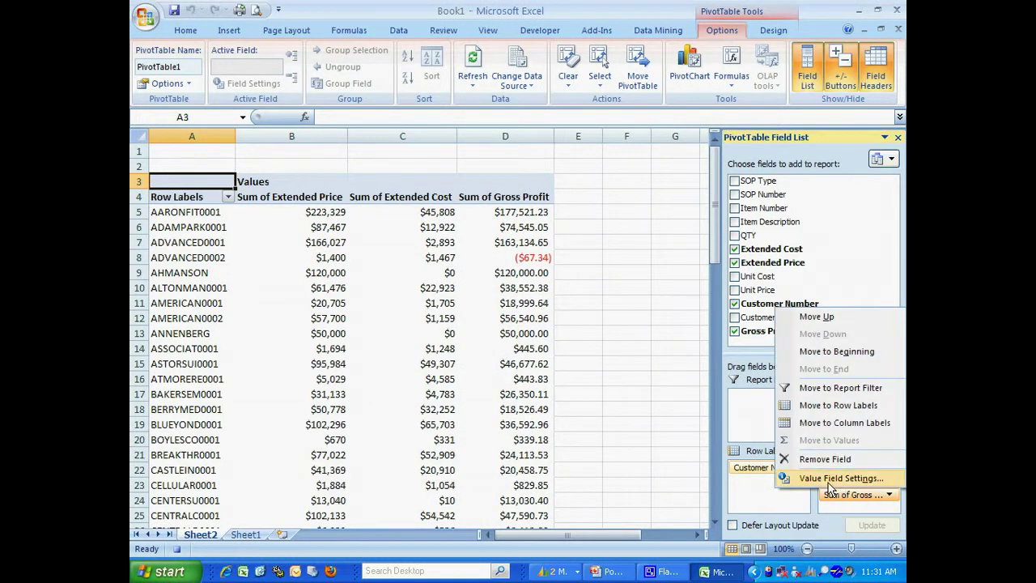
{"action": "left_click", "coordinate": [827, 479]}
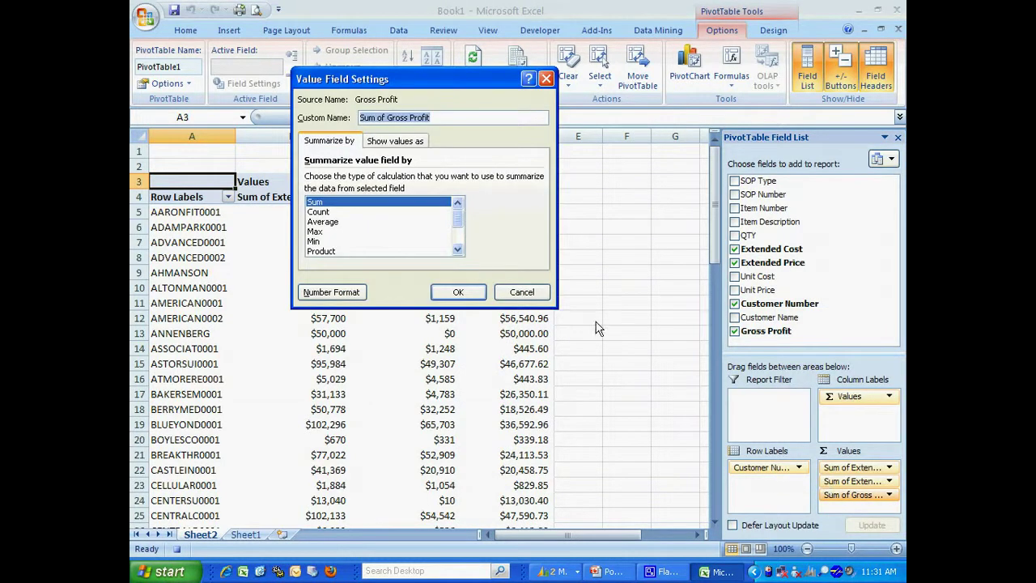
{"action": "left_click", "coordinate": [316, 290]}
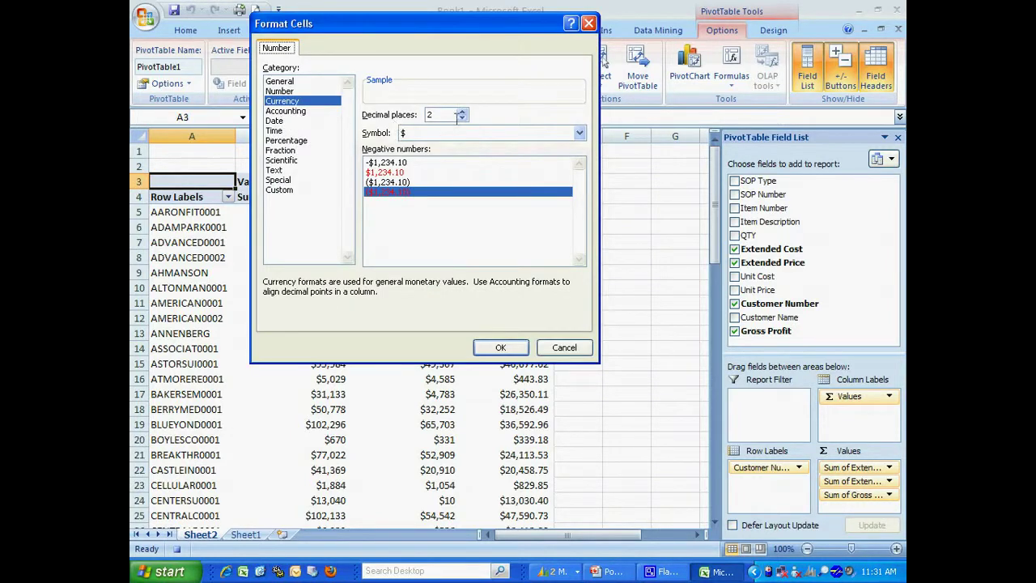
{"action": "left_click", "coordinate": [462, 119]}
{"action": "left_click", "coordinate": [463, 119]}
{"action": "left_click", "coordinate": [500, 347]}
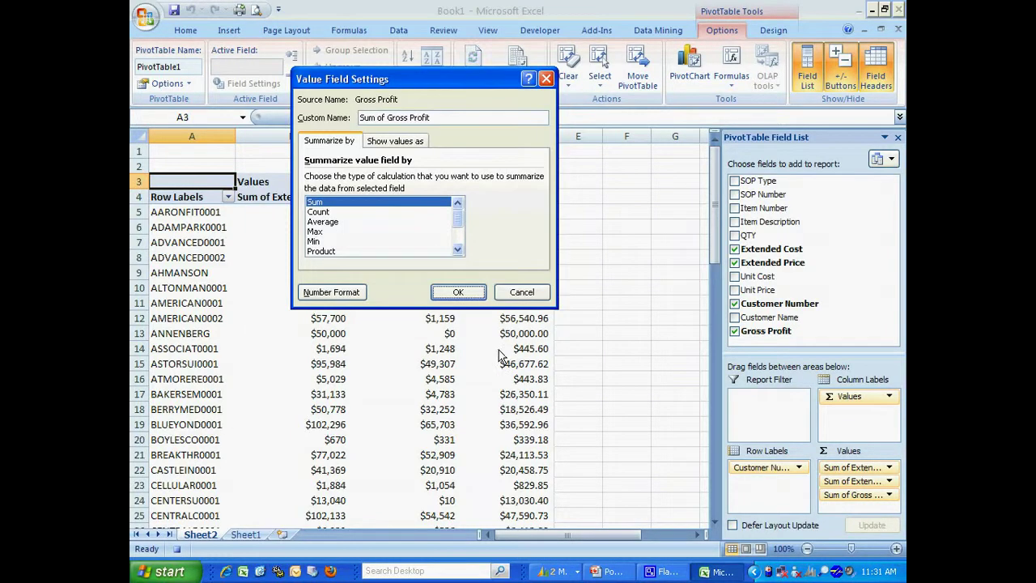
{"action": "left_click", "coordinate": [467, 295]}
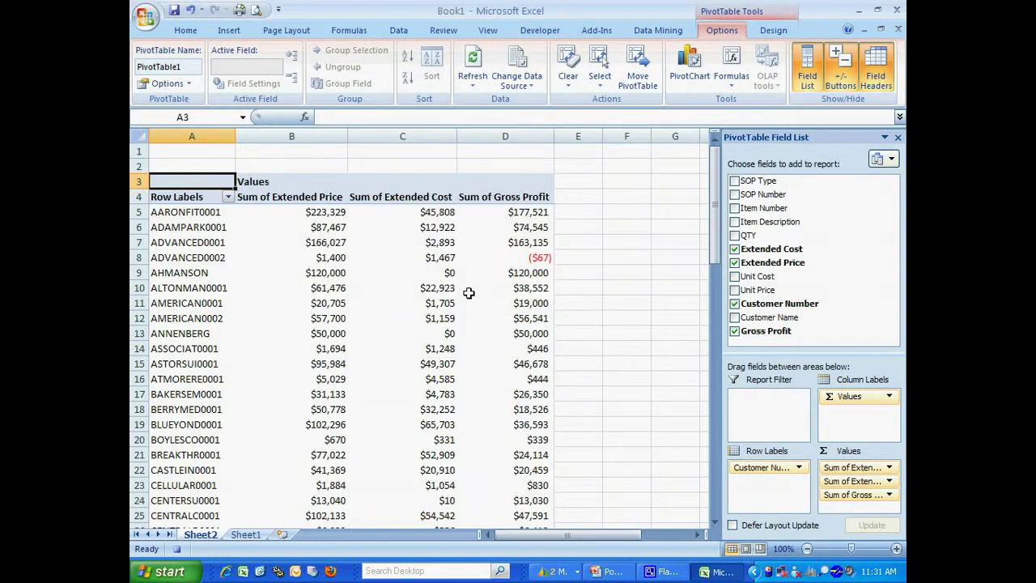
{"action": "left_click", "coordinate": [208, 212]}
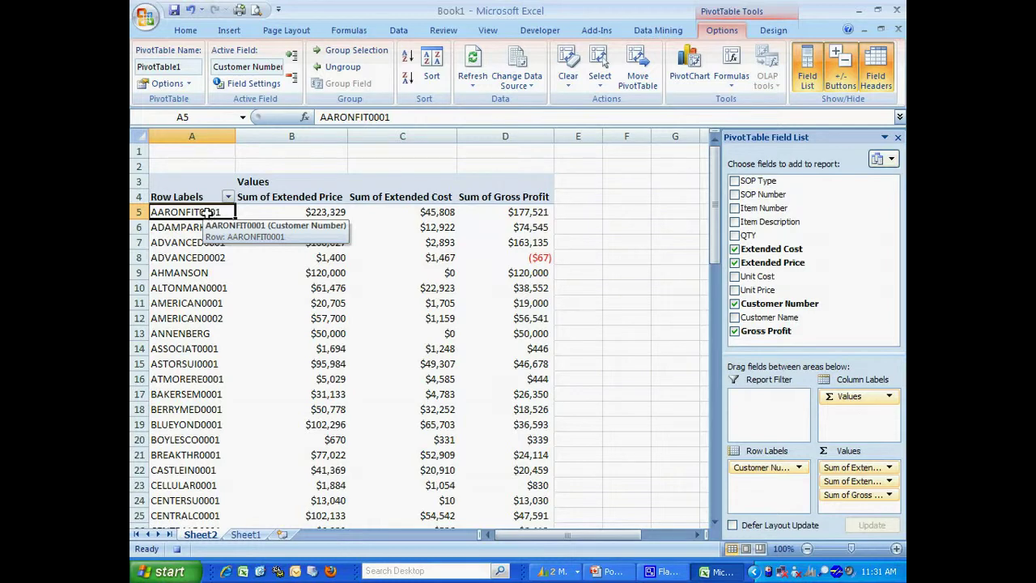
Sort the customer rows descending by Sum of Extended Price
{"action": "right_click", "coordinate": [209, 212]}
{"action": "mouse_move", "coordinate": [362, 286]}
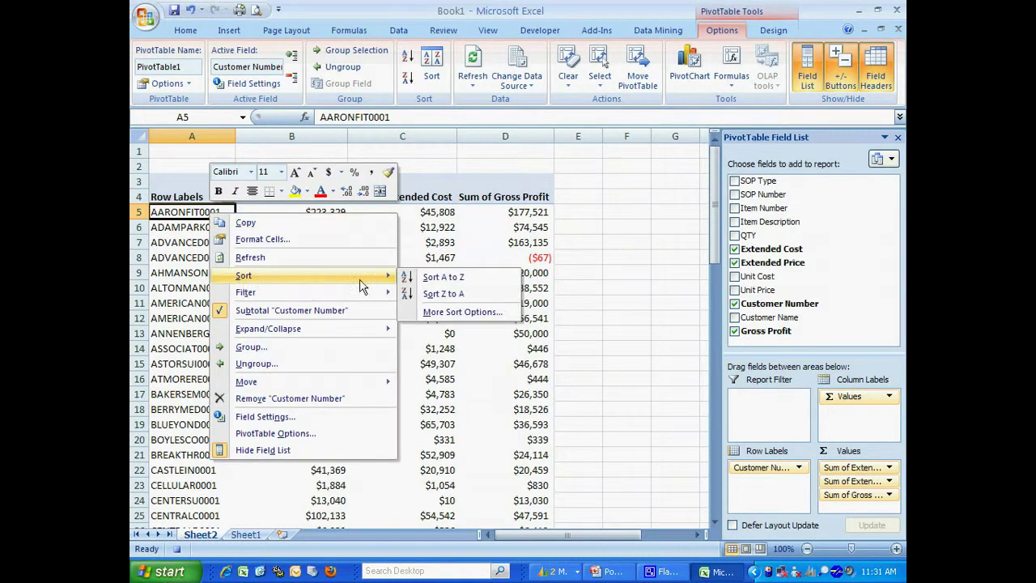
{"action": "left_click", "coordinate": [433, 312]}
{"action": "left_click", "coordinate": [342, 280]}
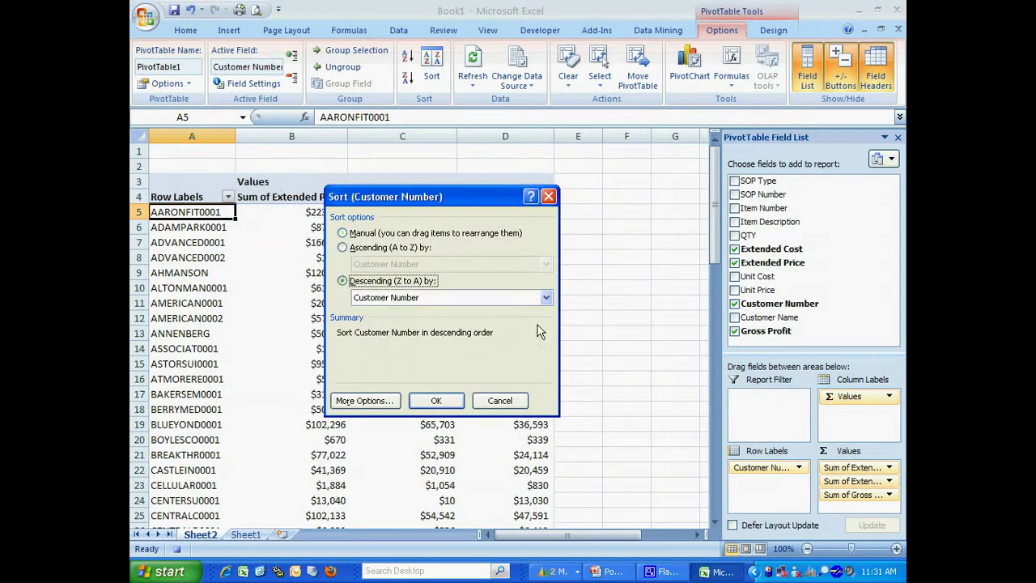
{"action": "left_click", "coordinate": [546, 297]}
{"action": "left_click", "coordinate": [534, 318]}
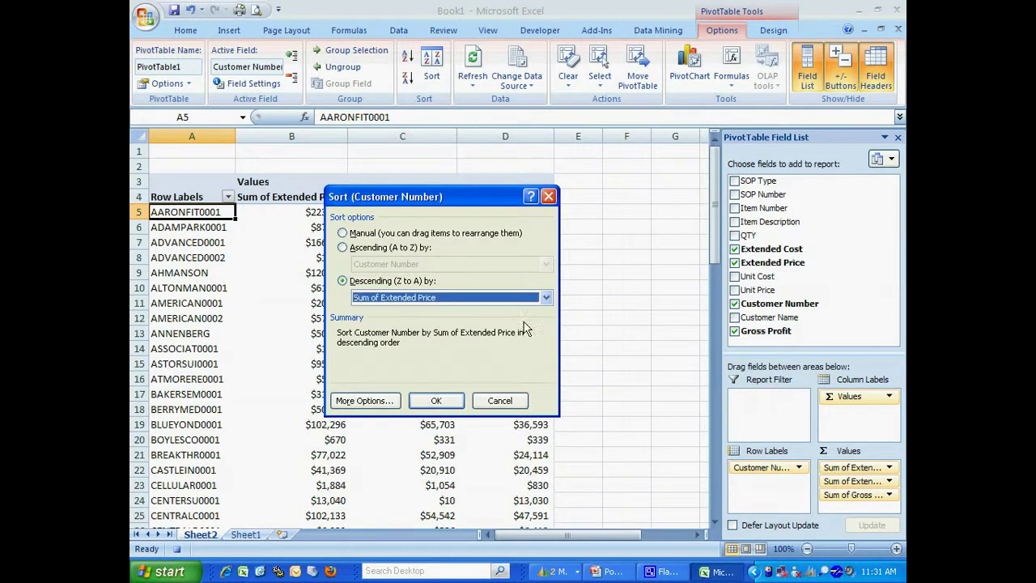
{"action": "left_click", "coordinate": [437, 401]}
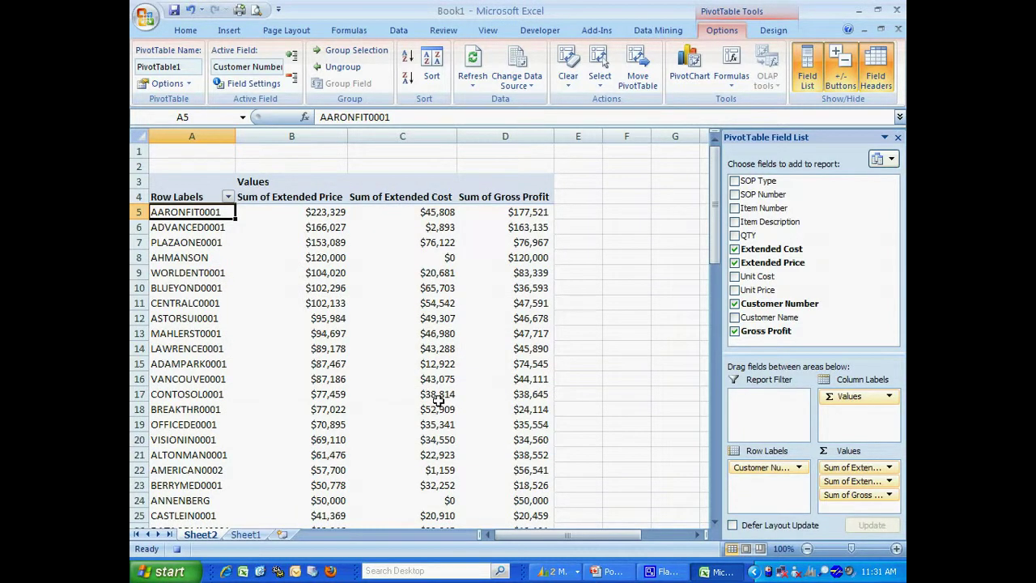
{"action": "right_click", "coordinate": [205, 212]}
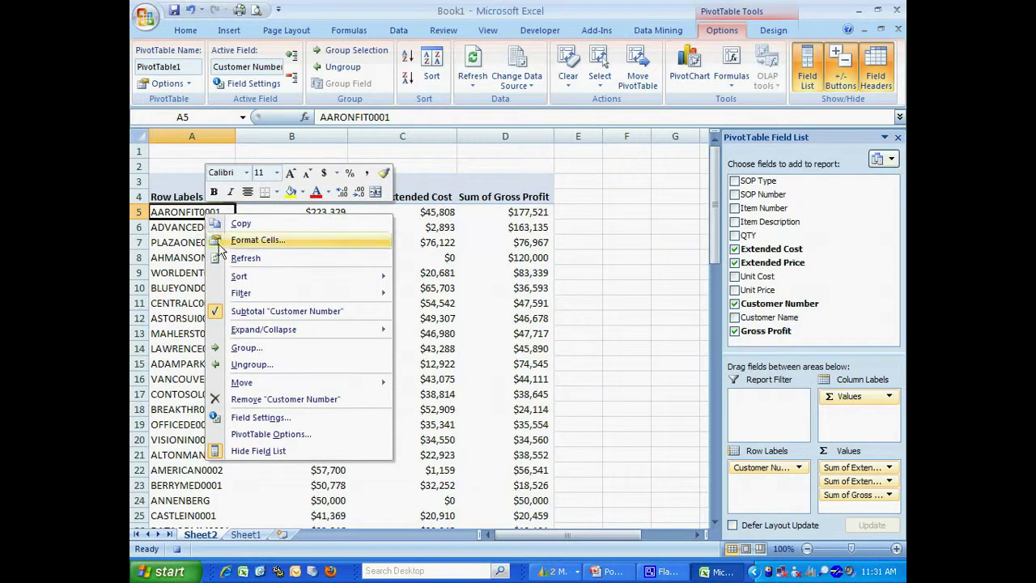
Apply a Top 10 filter so only the ten largest customers by Extended Price remain
{"action": "mouse_move", "coordinate": [342, 294]}
{"action": "left_click", "coordinate": [435, 348]}
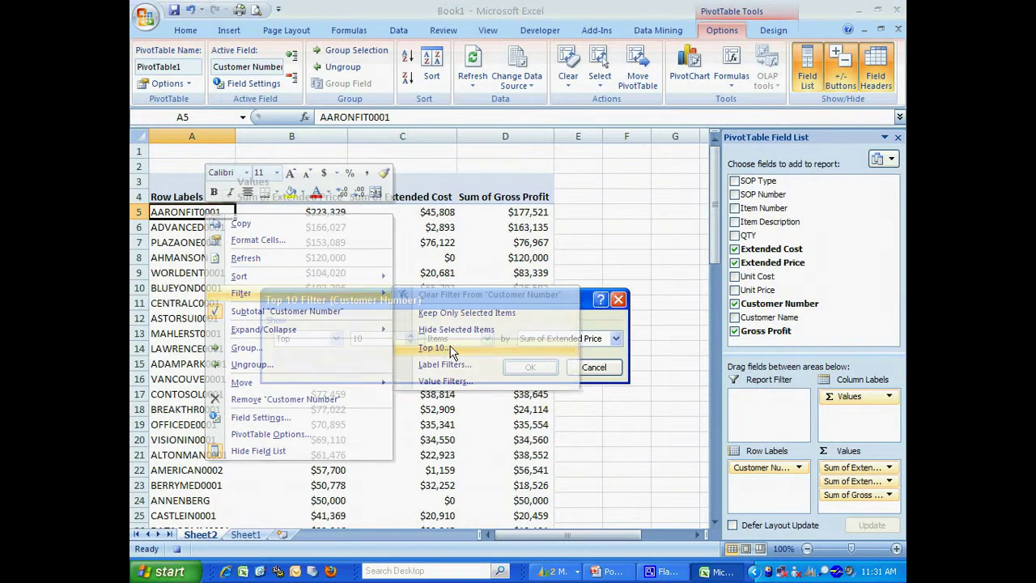
{"action": "left_click", "coordinate": [542, 370]}
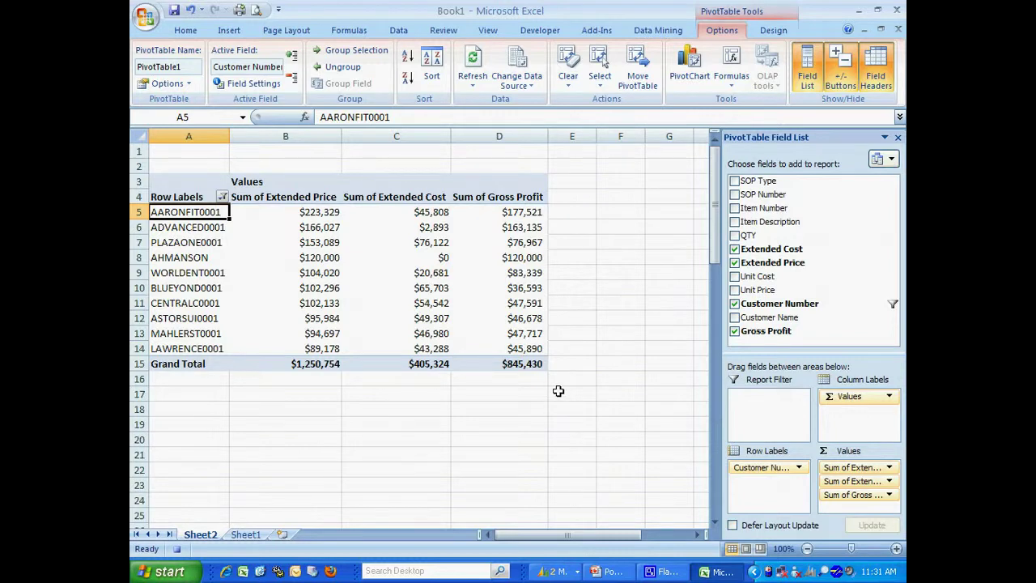
{"action": "left_click", "coordinate": [690, 70]}
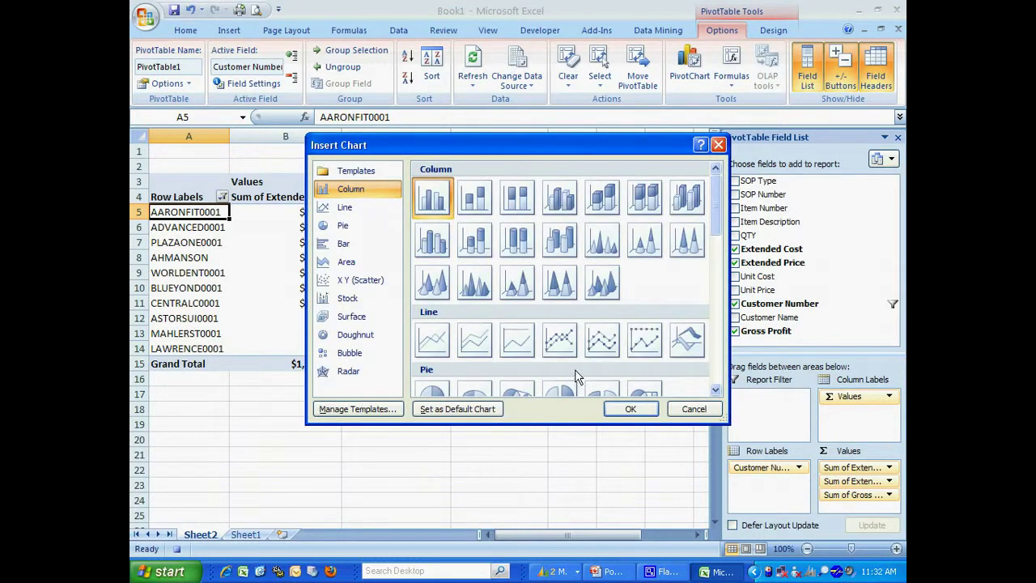
Insert a clustered column PivotChart and move it to its own sheet, Chart1
{"action": "left_click", "coordinate": [631, 408]}
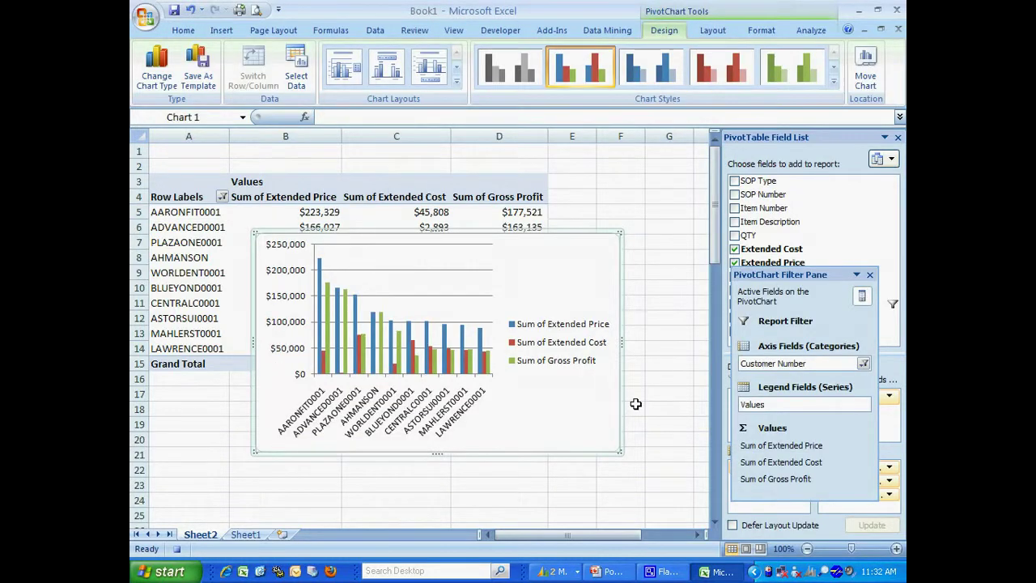
{"action": "right_click", "coordinate": [529, 258]}
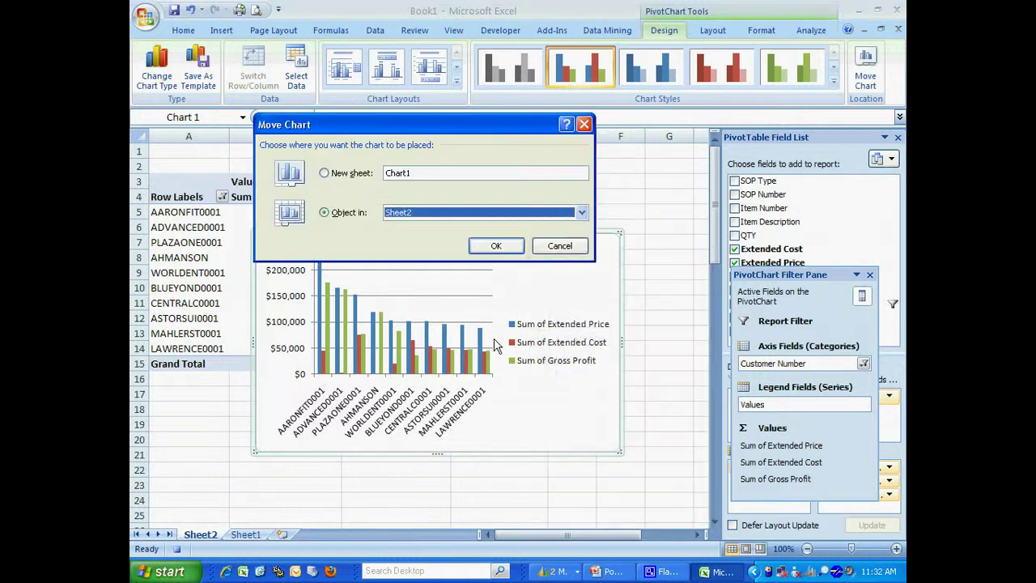
{"action": "left_click", "coordinate": [358, 176]}
{"action": "left_click", "coordinate": [489, 254]}
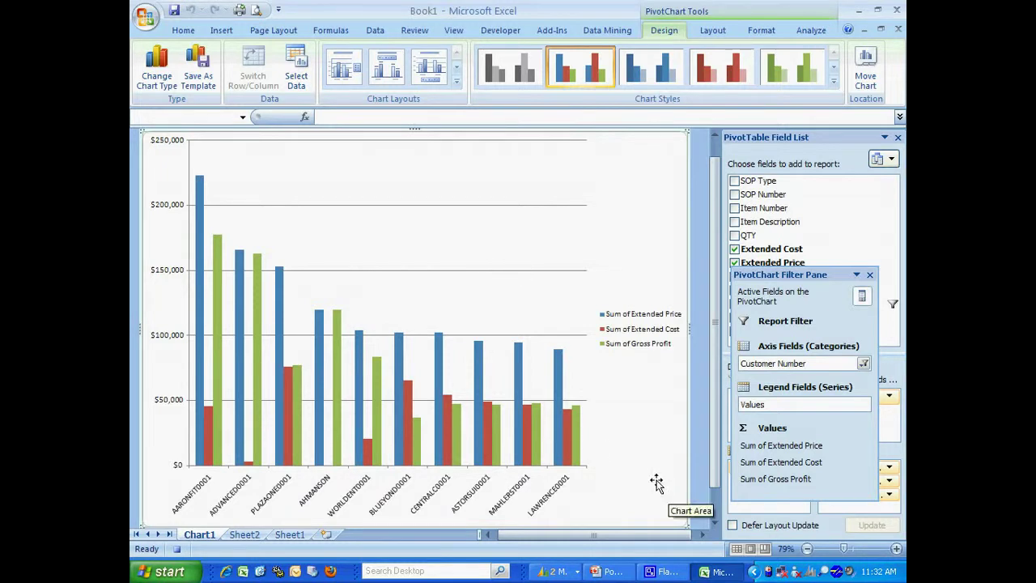
{"action": "left_click", "coordinate": [500, 31]}
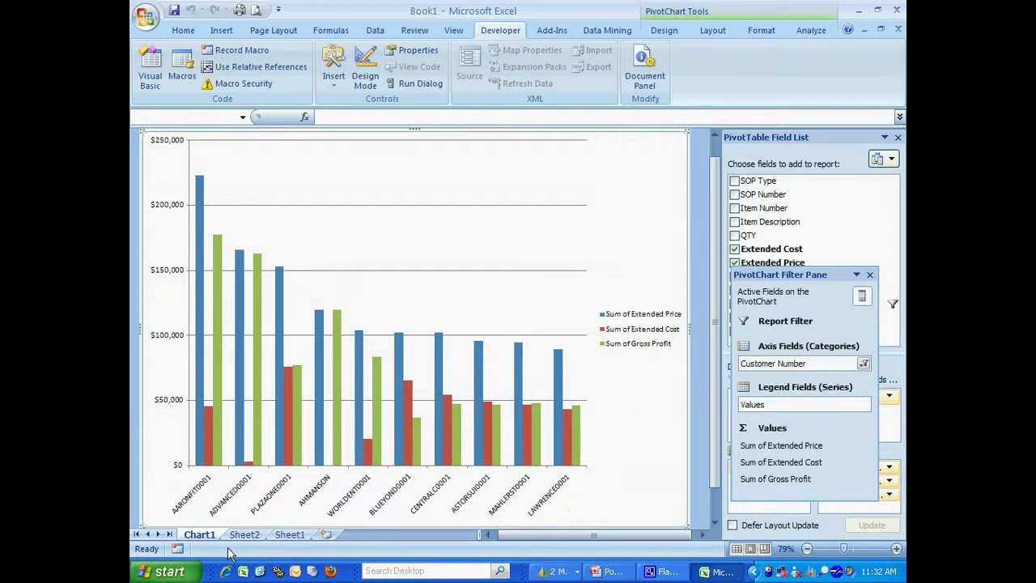
Delete the Chart1 and Sheet2 worksheets
{"action": "right_click", "coordinate": [205, 537]}
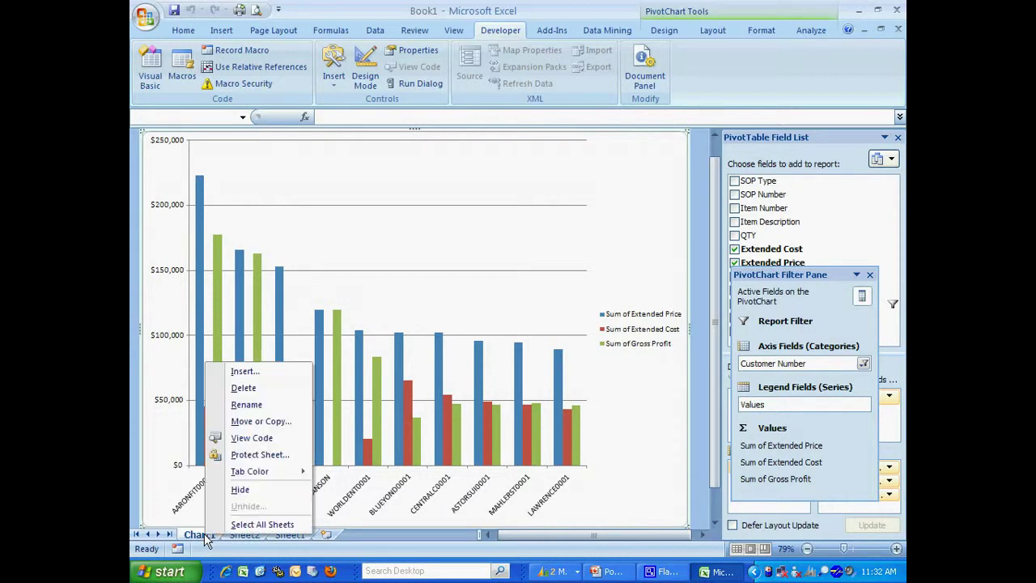
{"action": "left_click", "coordinate": [262, 387]}
{"action": "left_click", "coordinate": [484, 330]}
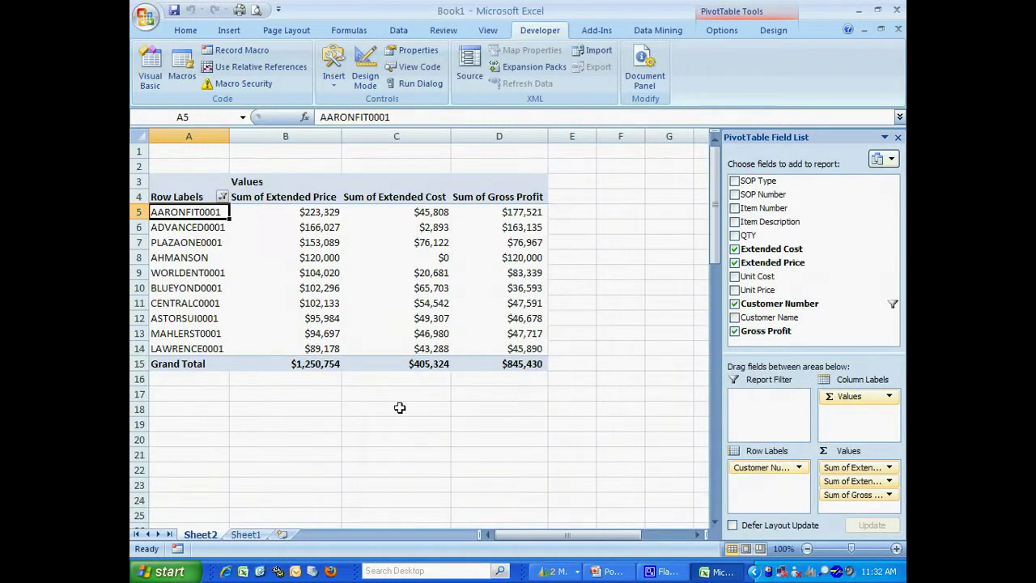
{"action": "right_click", "coordinate": [206, 537]}
{"action": "left_click", "coordinate": [272, 391]}
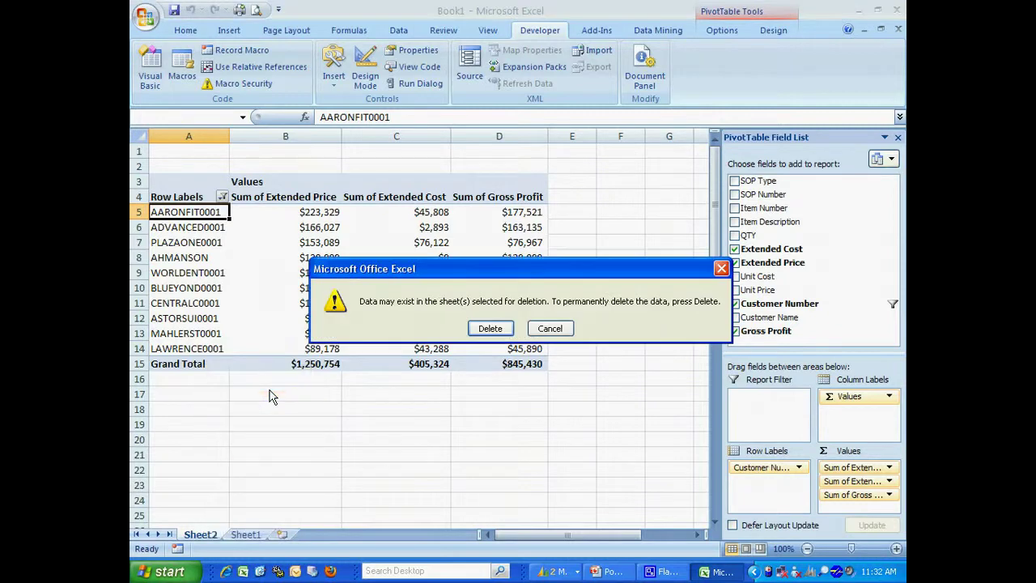
{"action": "left_click", "coordinate": [490, 329]}
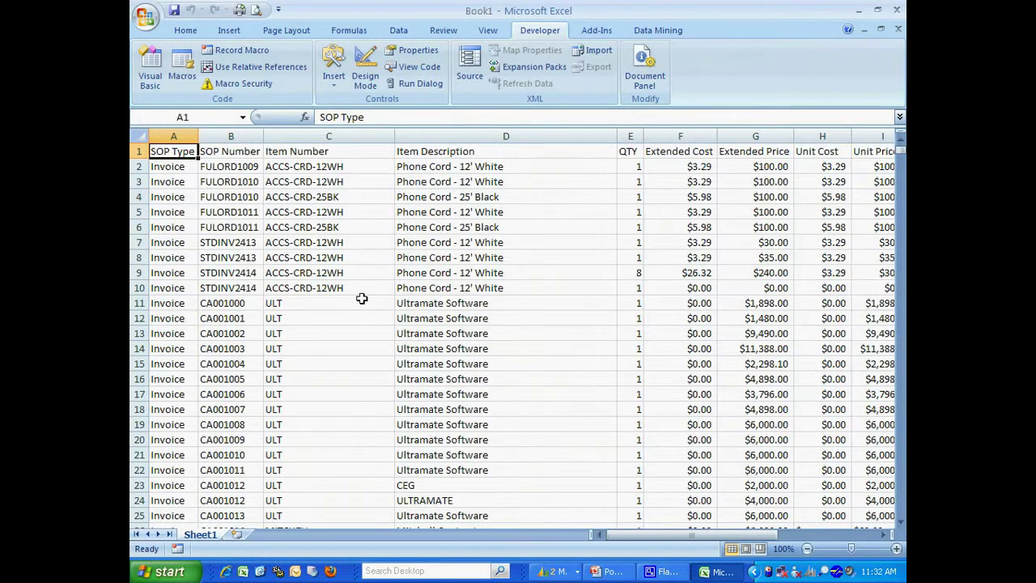
Clear all exported data from Sheet1 and verify the Top_10 macro is listed
{"action": "key", "text": "ctrl+shift+End"}
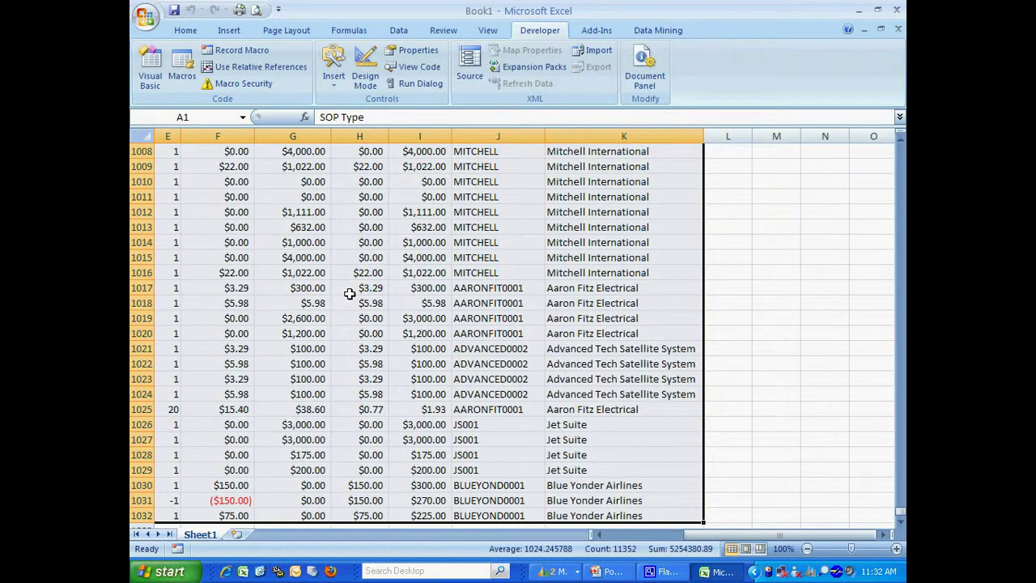
{"action": "key", "text": "Delete"}
{"action": "key", "text": "ctrl+Home"}
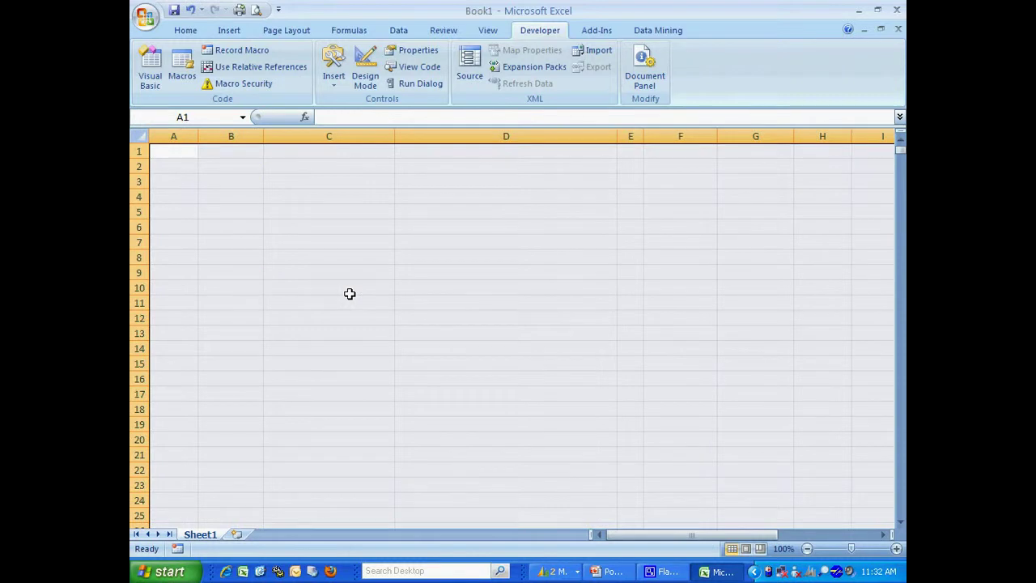
{"action": "left_click", "coordinate": [195, 164]}
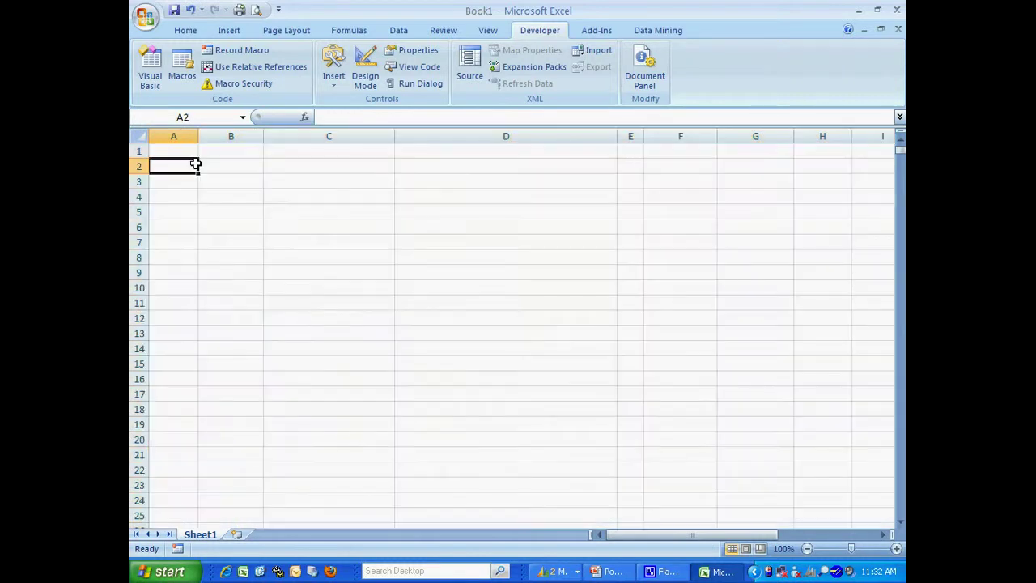
{"action": "left_click", "coordinate": [182, 69]}
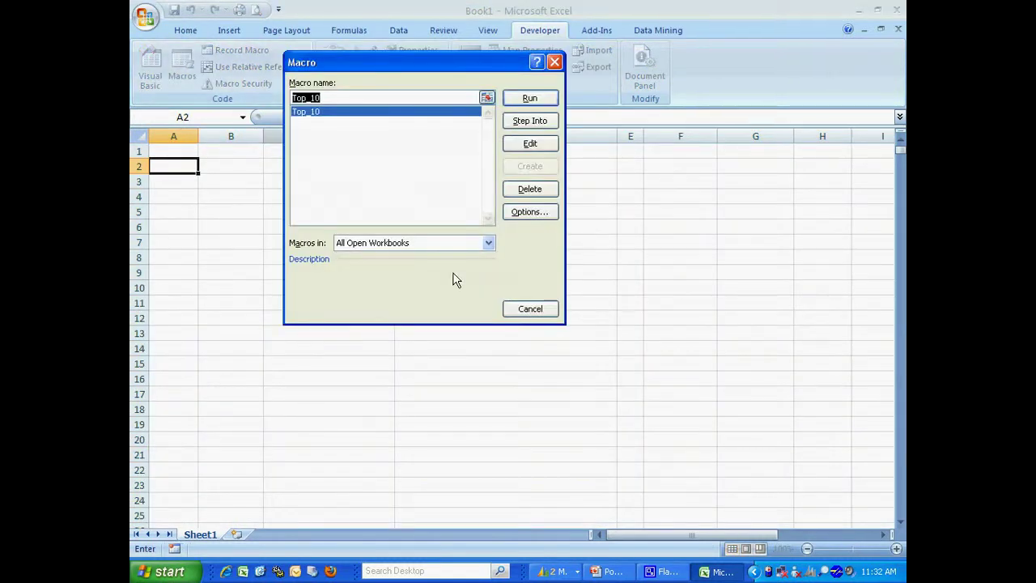
{"action": "left_click", "coordinate": [544, 308]}
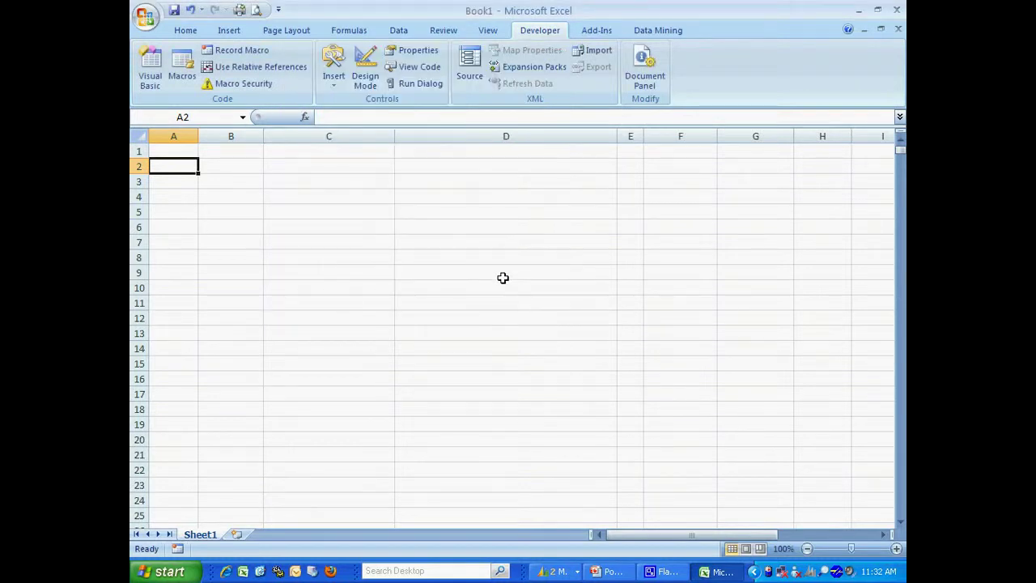
{"action": "left_click", "coordinate": [174, 11]}
Set the save type to Excel Macro-Enabled Template (*.xltm) and the location to Local Disk (C:)
{"action": "left_click", "coordinate": [769, 450]}
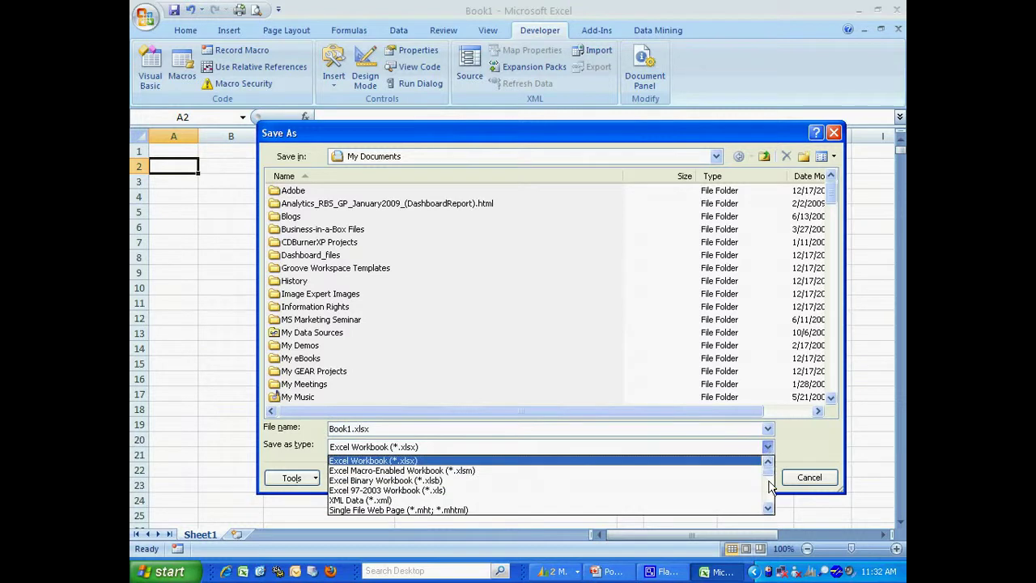
{"action": "left_click", "coordinate": [769, 495]}
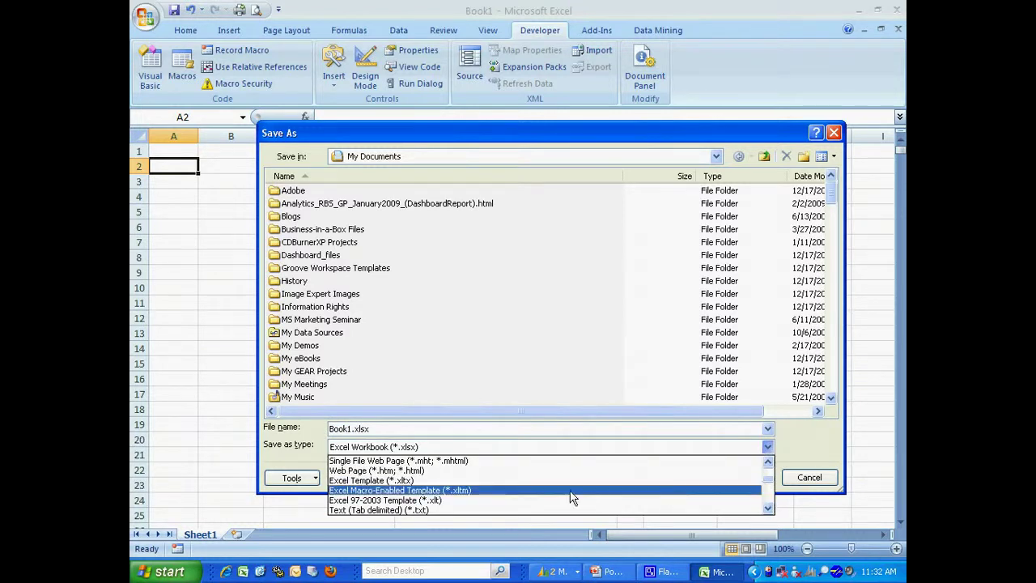
{"action": "left_click", "coordinate": [497, 491]}
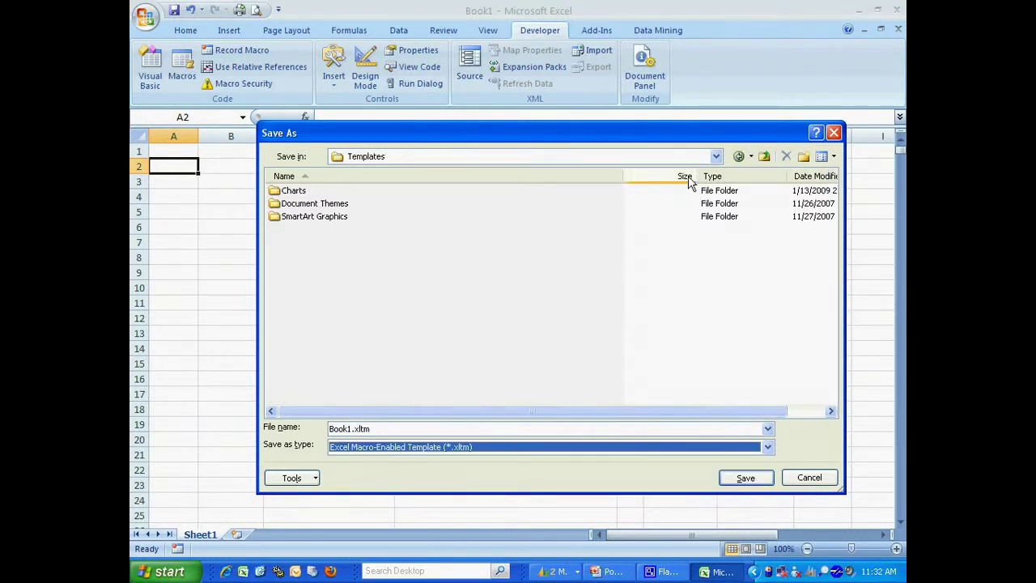
{"action": "left_click", "coordinate": [717, 158]}
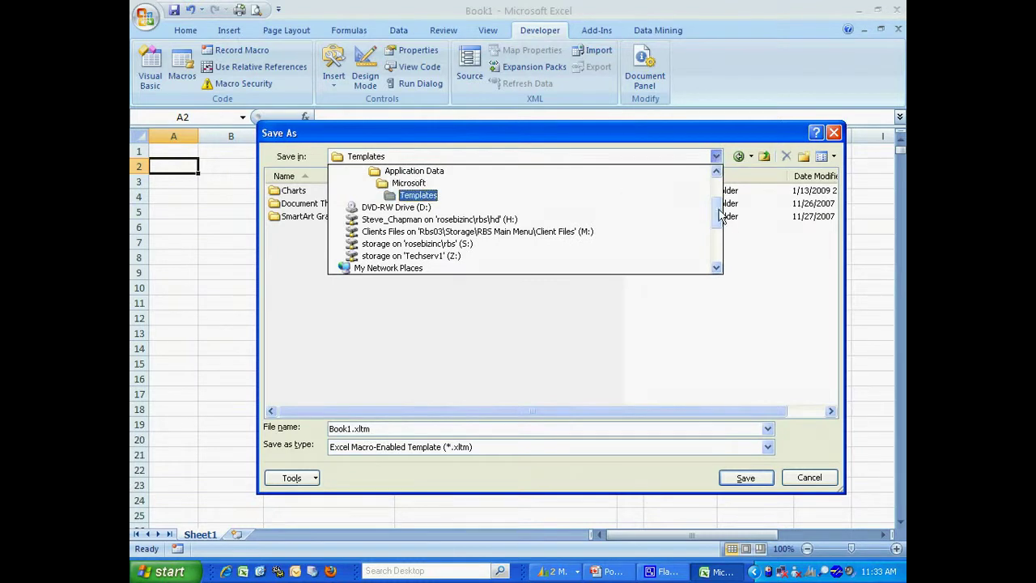
{"action": "scroll", "coordinate": [717, 213], "scroll_direction": "up", "scroll_amount": 2}
{"action": "left_click", "coordinate": [387, 195]}
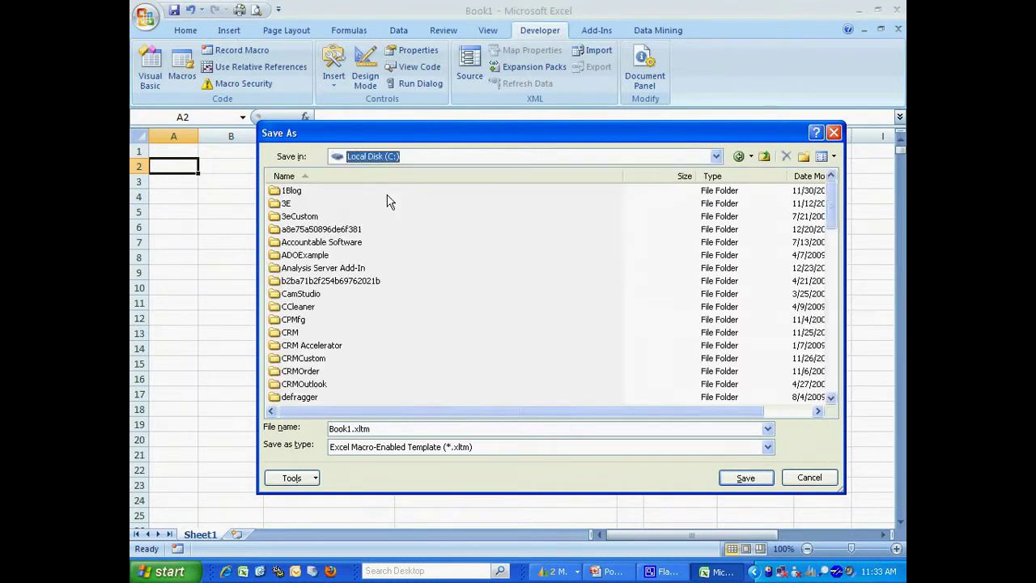
{"action": "left_click", "coordinate": [293, 193]}
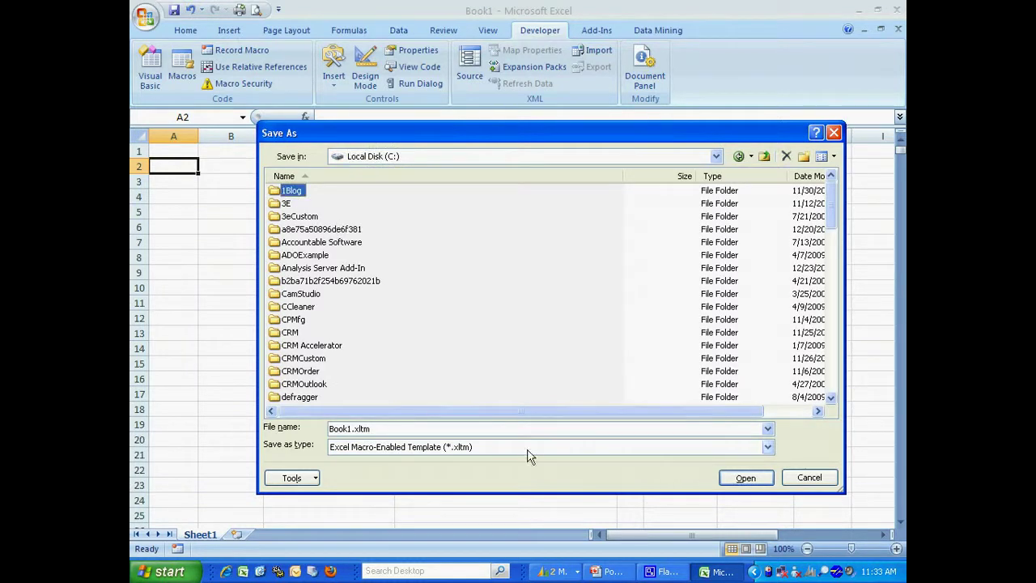
Name the file NewTop10 and save it, replacing the existing NewTop10.xltm
{"action": "left_click", "coordinate": [342, 430]}
{"action": "double_click", "coordinate": [342, 430]}
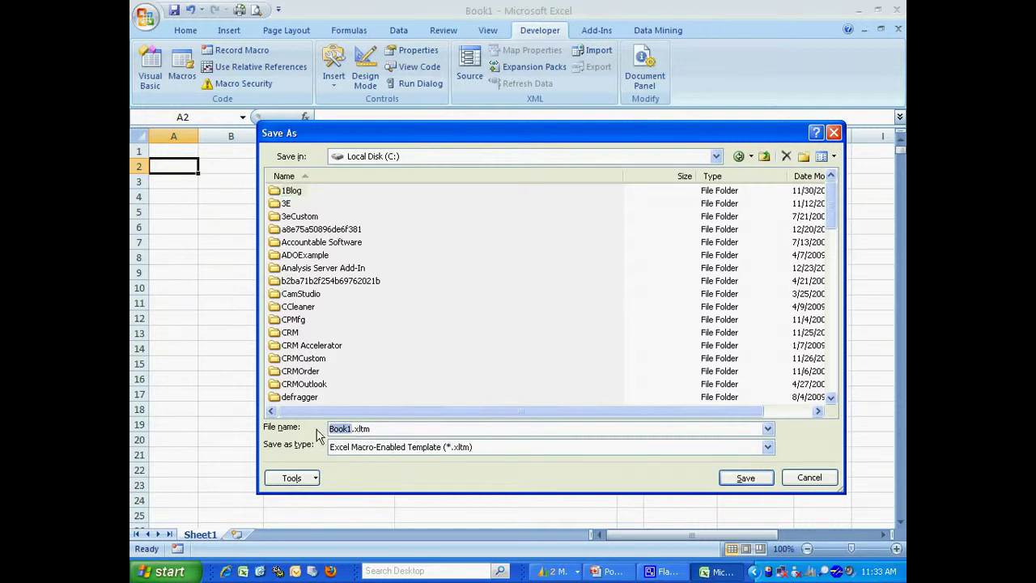
{"action": "type", "text": "NewTop"}
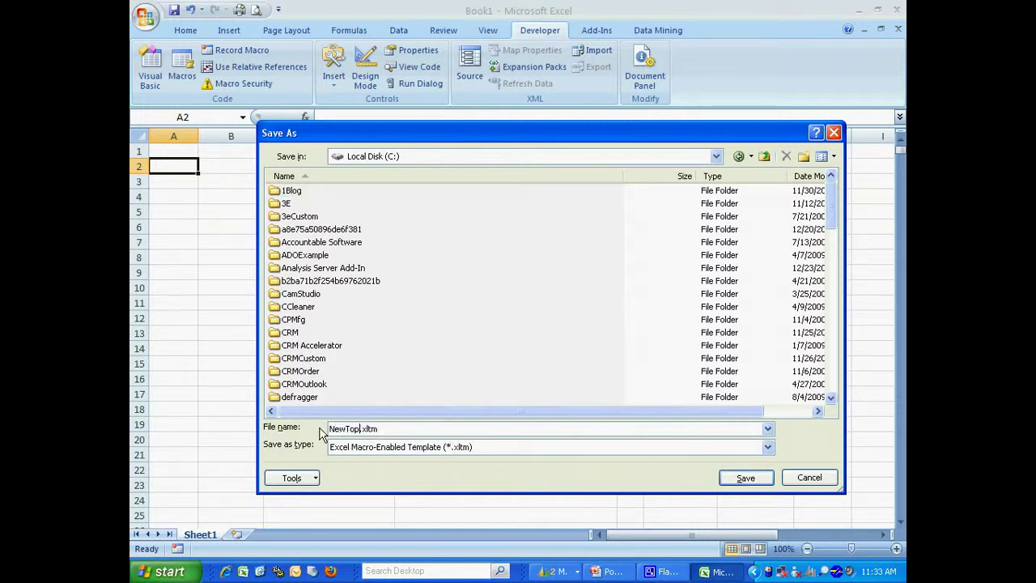
{"action": "type", "text": "10"}
{"action": "key", "text": "Return"}
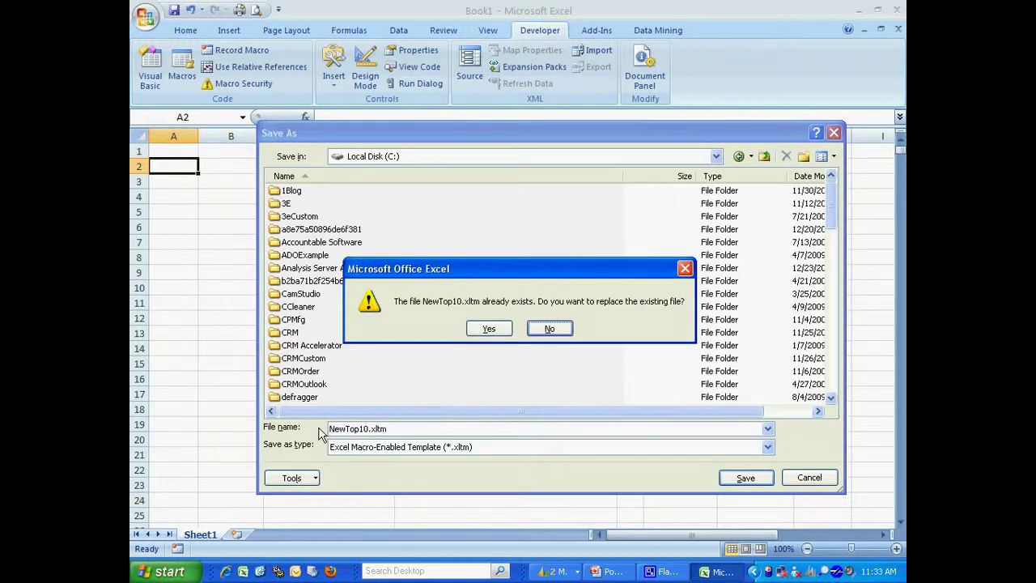
{"action": "left_click", "coordinate": [506, 332]}
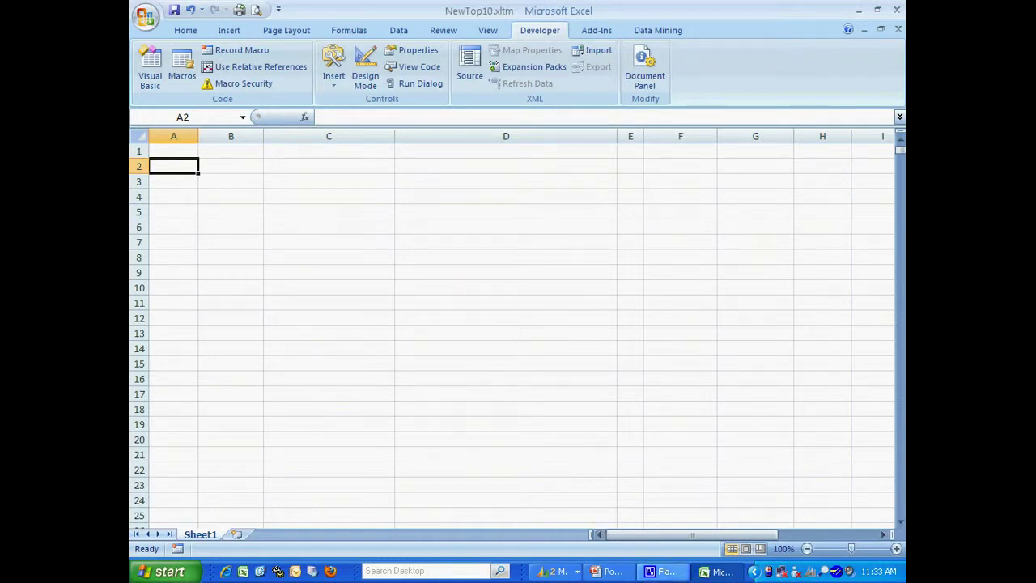
In SmartList, start a new export solution named Top 10
{"action": "left_click", "coordinate": [559, 572]}
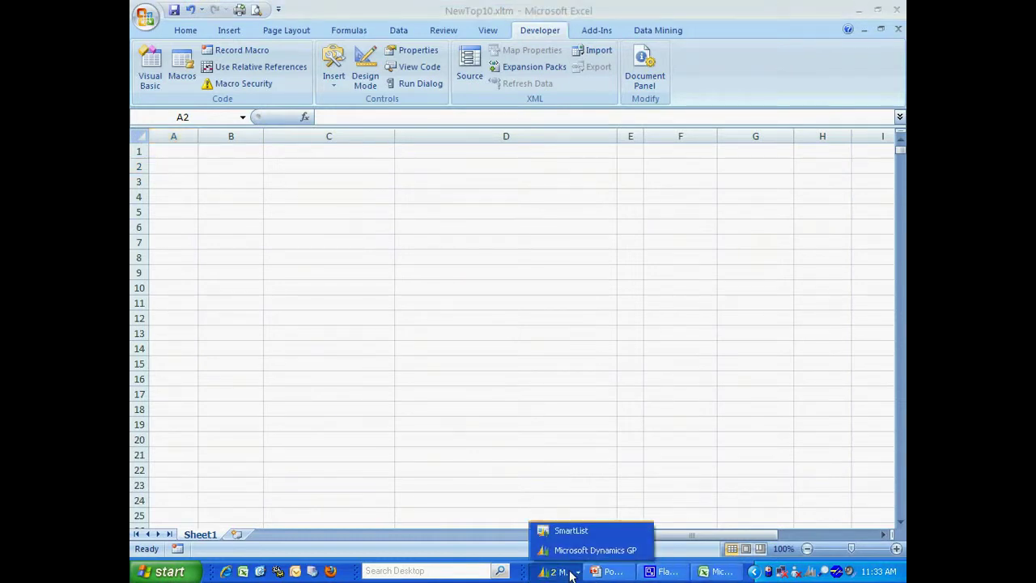
{"action": "left_click", "coordinate": [577, 533]}
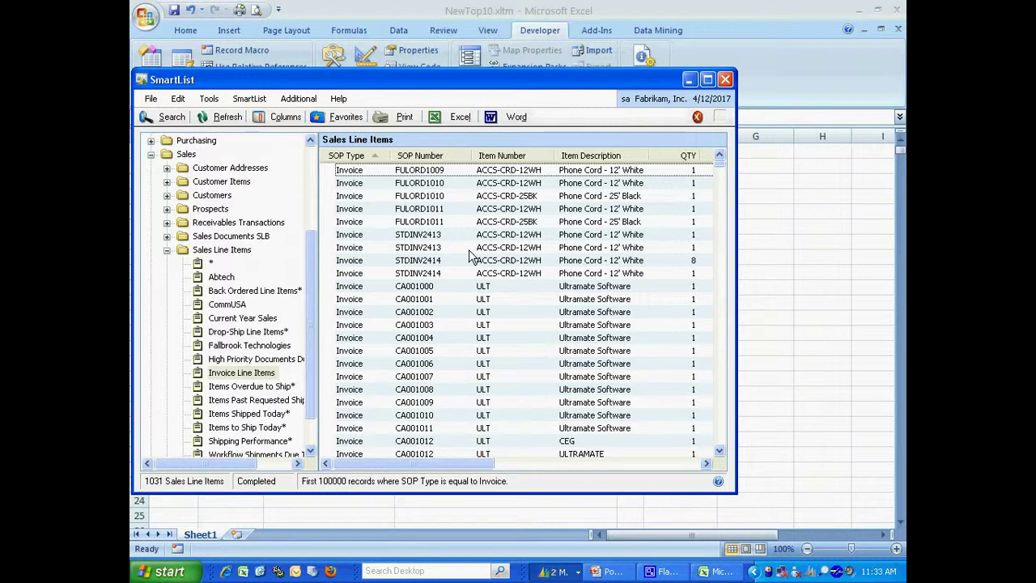
{"action": "left_click", "coordinate": [251, 100]}
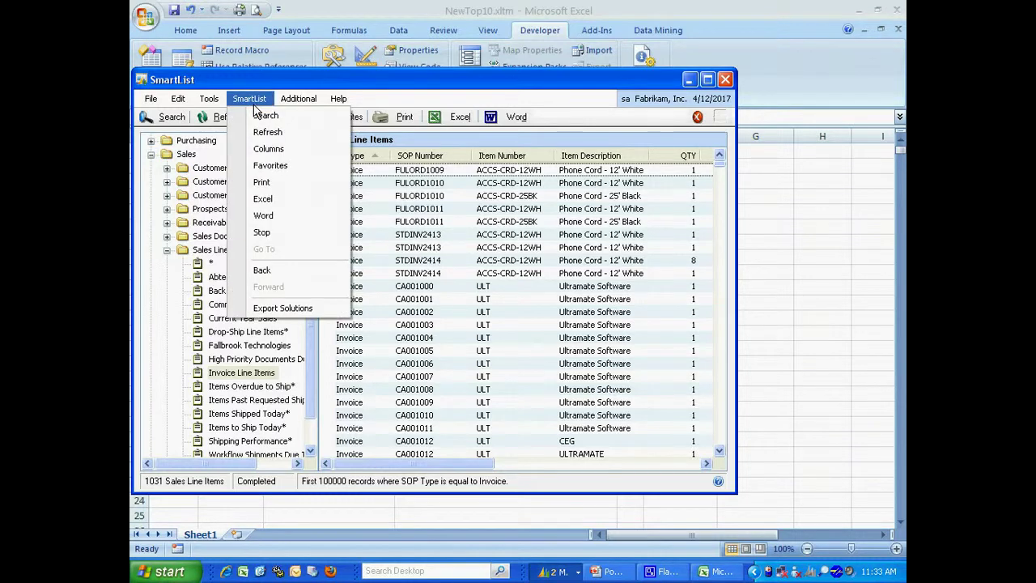
{"action": "left_click", "coordinate": [275, 307]}
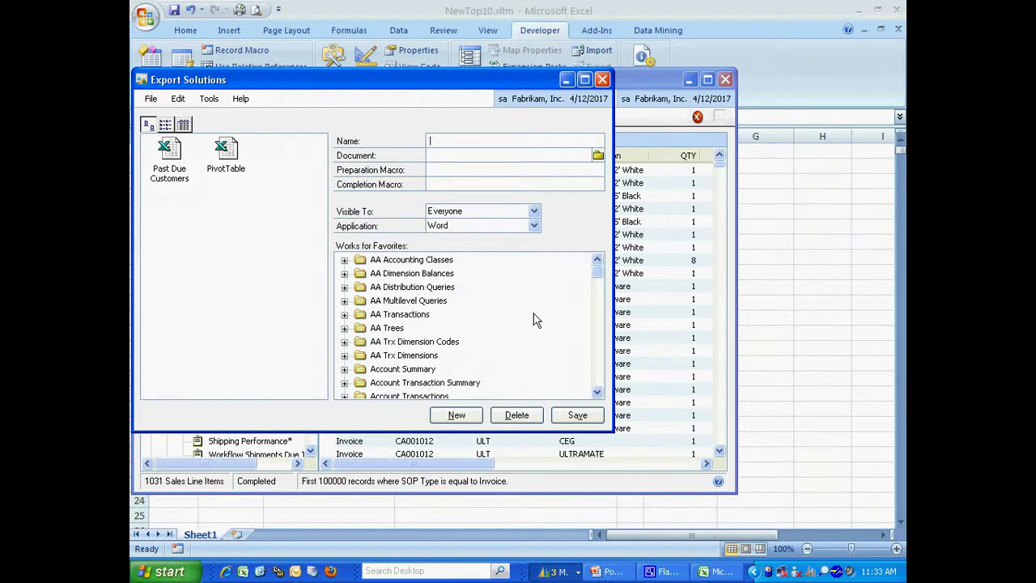
{"action": "type", "text": "Top 10"}
{"action": "key", "text": "Tab"}
Attach C:\NewTop10.xltm as the solution's template document
{"action": "left_click", "coordinate": [597, 154]}
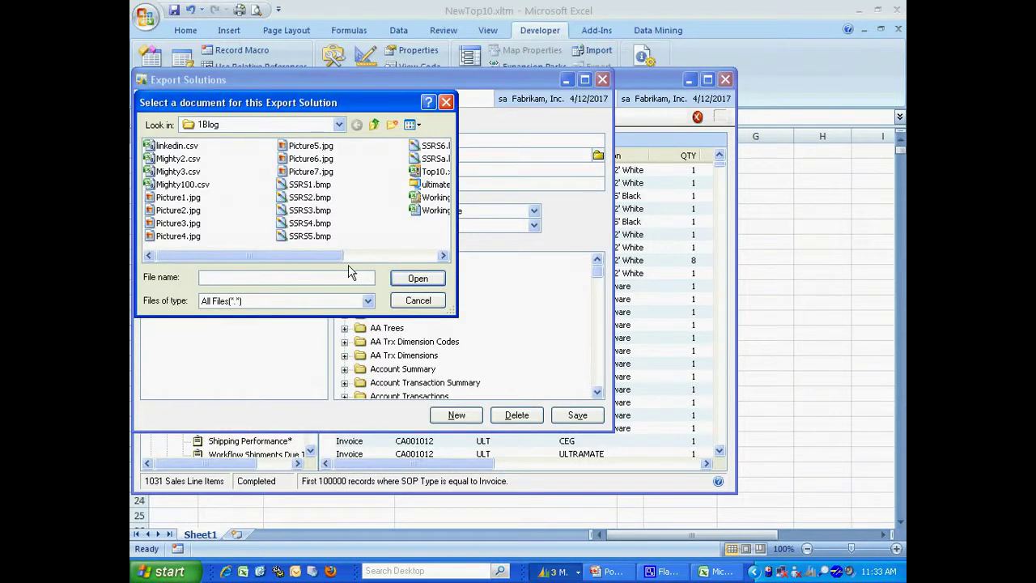
{"action": "left_click", "coordinate": [339, 124]}
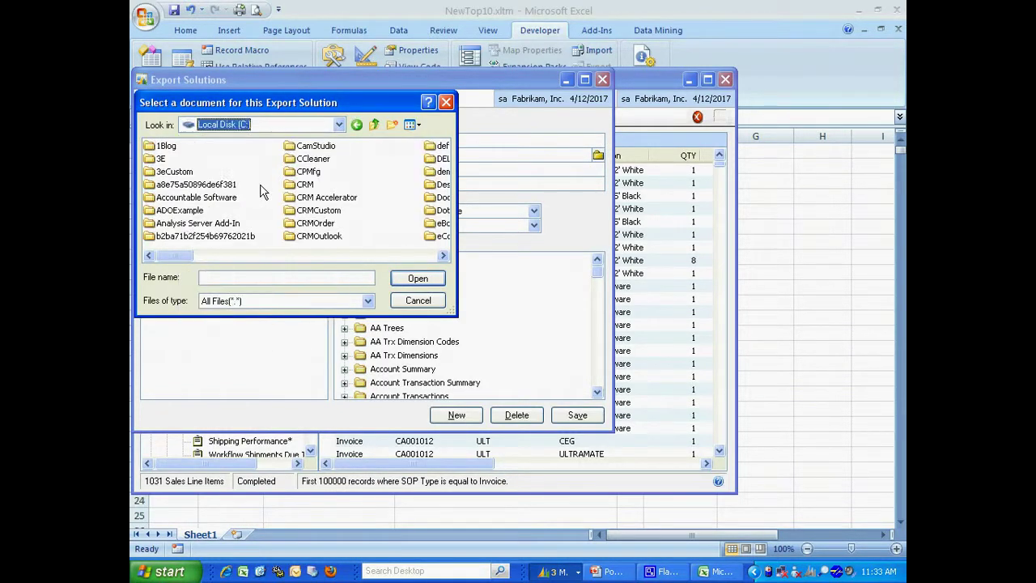
{"action": "left_click", "coordinate": [237, 188]}
{"action": "left_click", "coordinate": [371, 256]}
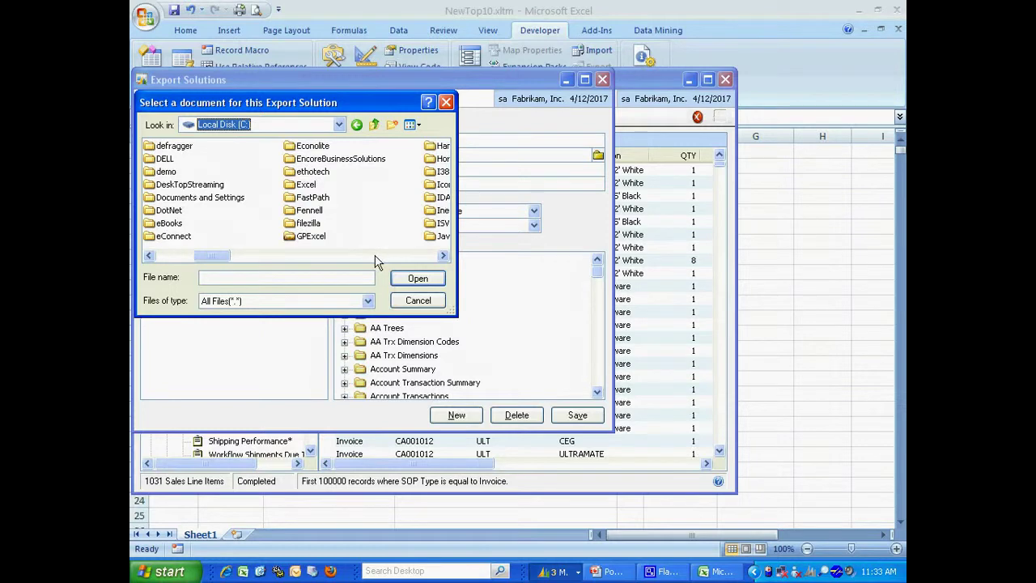
{"action": "left_click", "coordinate": [316, 210]}
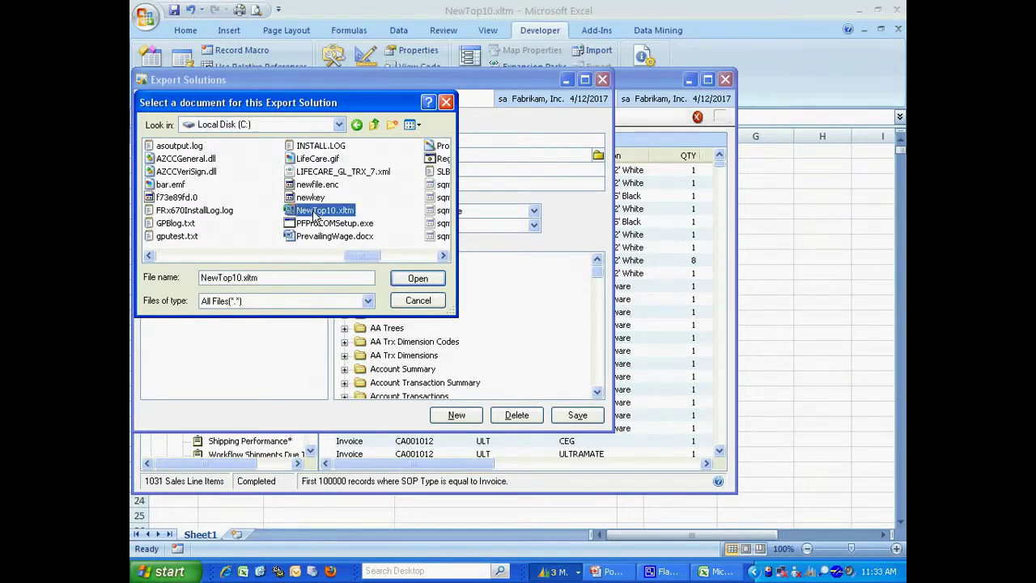
{"action": "left_click", "coordinate": [414, 279]}
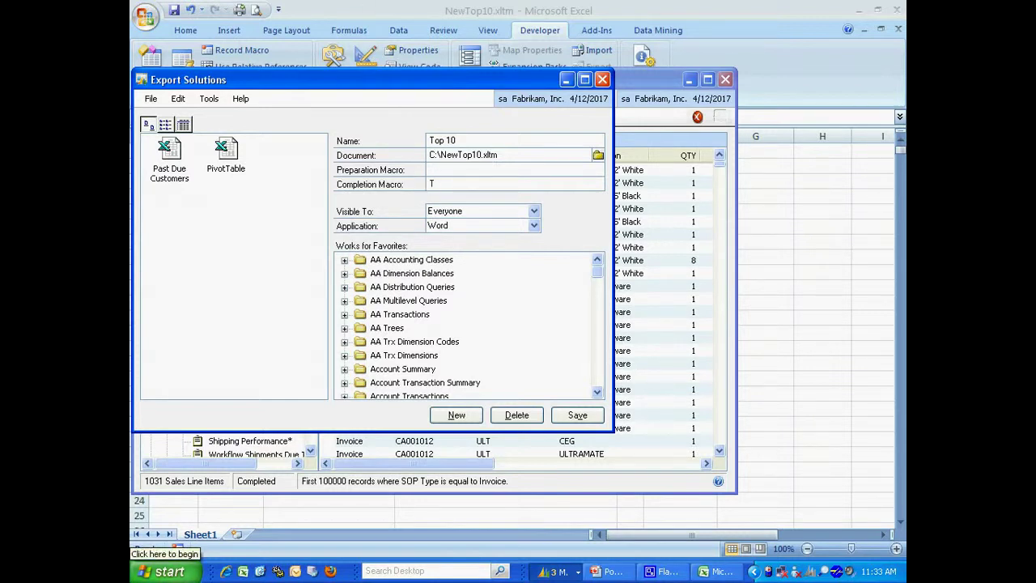
Finish the completion macro name Top_10 and set the target application to Excel
{"action": "type", "text": "10"}
{"action": "left_click", "coordinate": [478, 210]}
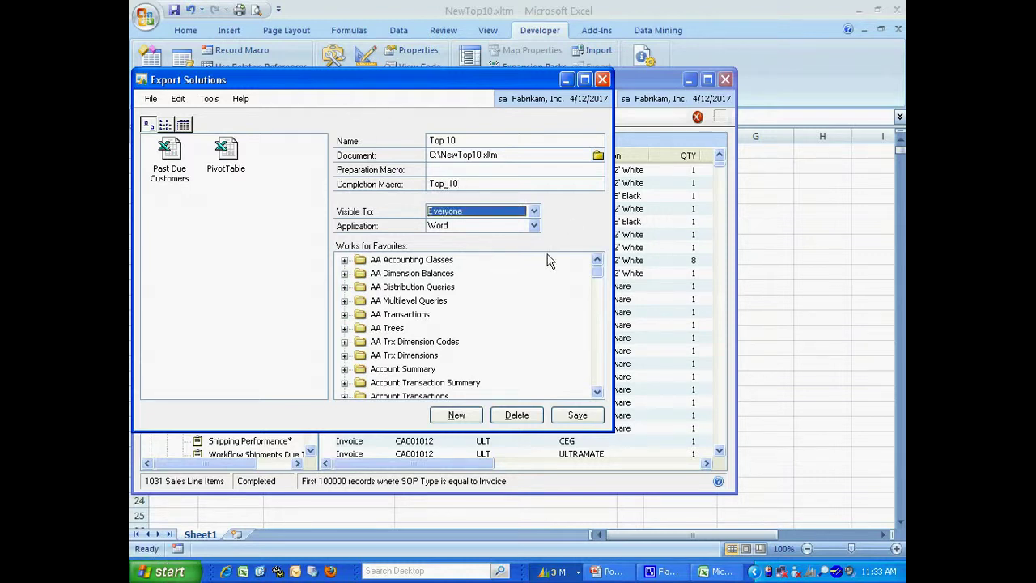
{"action": "left_click", "coordinate": [535, 226]}
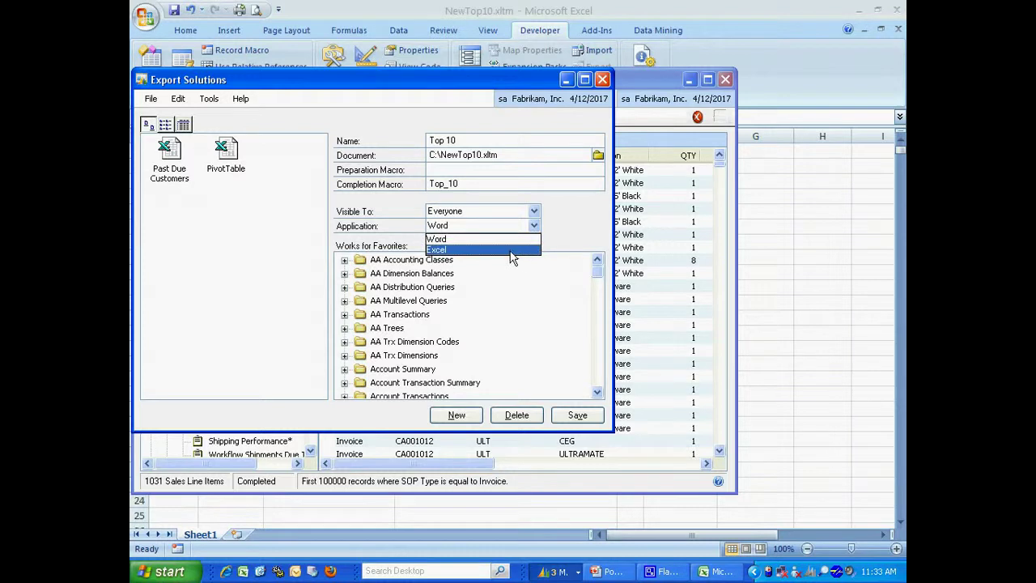
{"action": "left_click", "coordinate": [505, 249]}
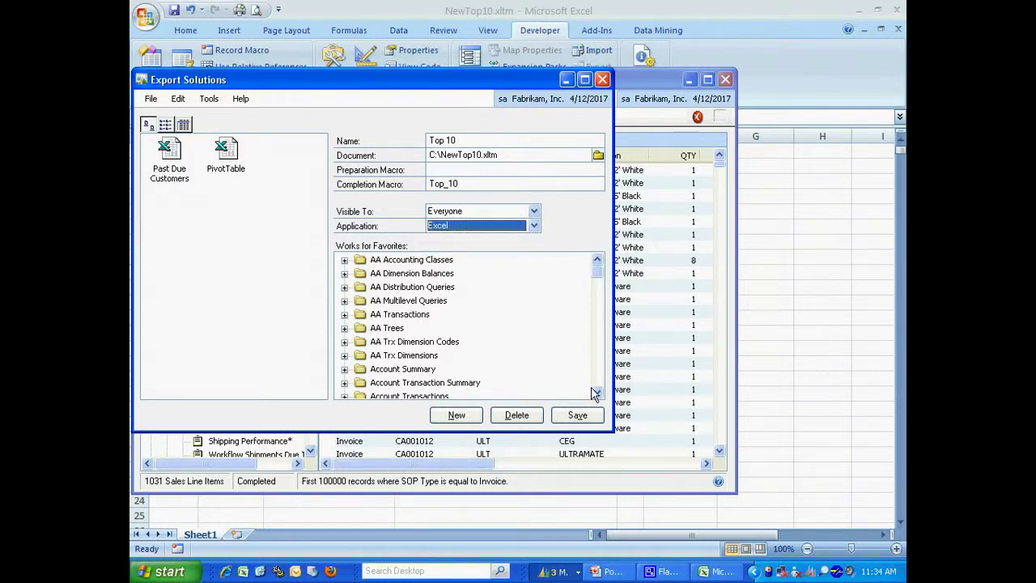
Link the solution to the Invoice Line Items favorite under Sales Line Items and save it
{"action": "scroll", "coordinate": [601, 379], "scroll_direction": "down", "scroll_amount": 20}
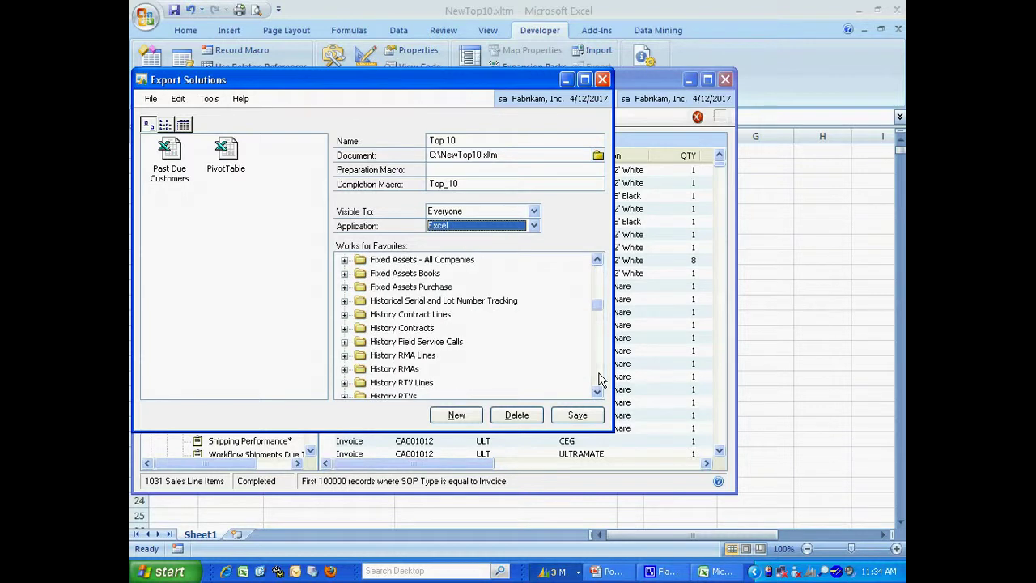
{"action": "scroll", "coordinate": [601, 379], "scroll_direction": "down", "scroll_amount": 12}
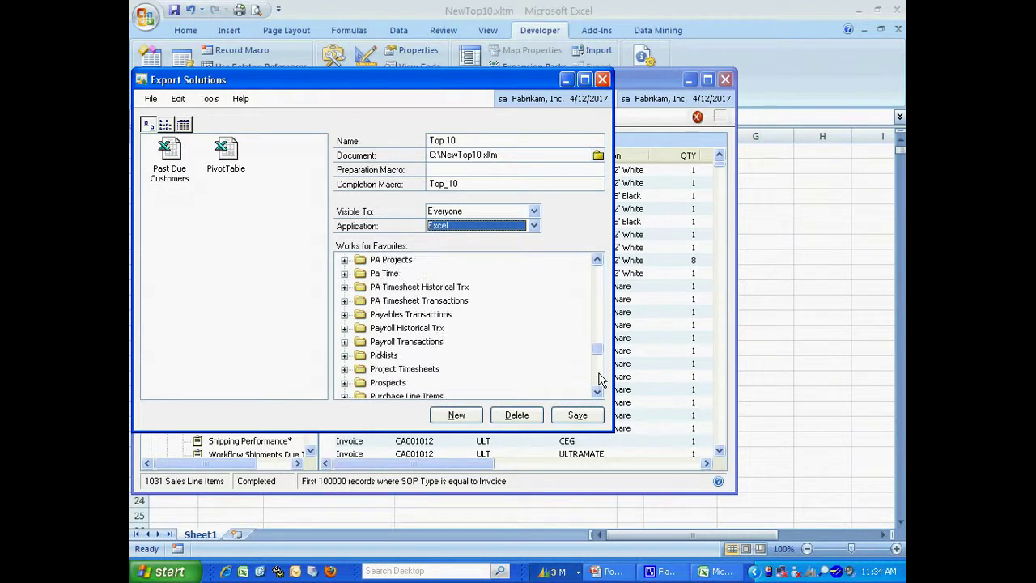
{"action": "scroll", "coordinate": [602, 379], "scroll_direction": "down", "scroll_amount": 3}
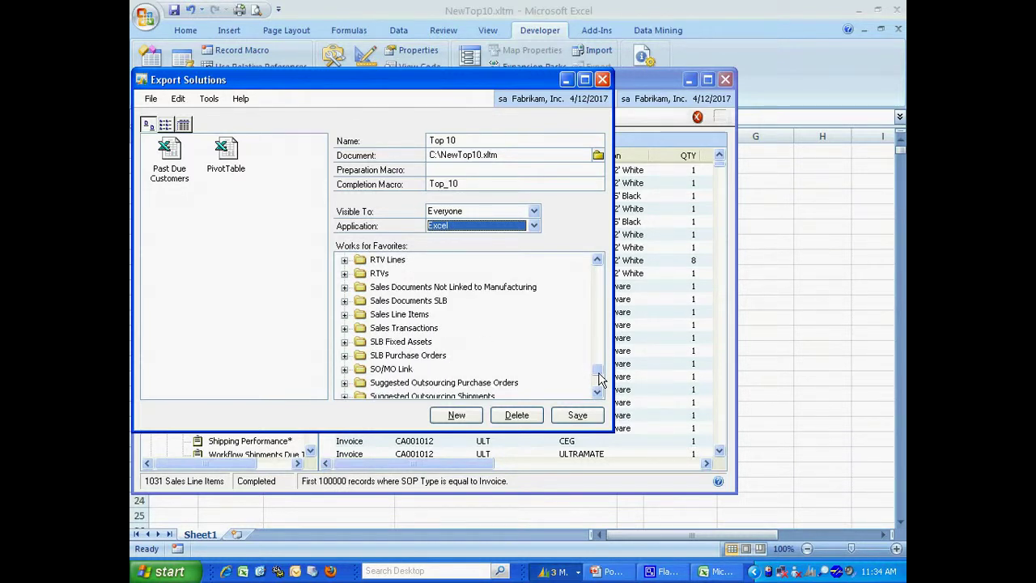
{"action": "left_click", "coordinate": [346, 316]}
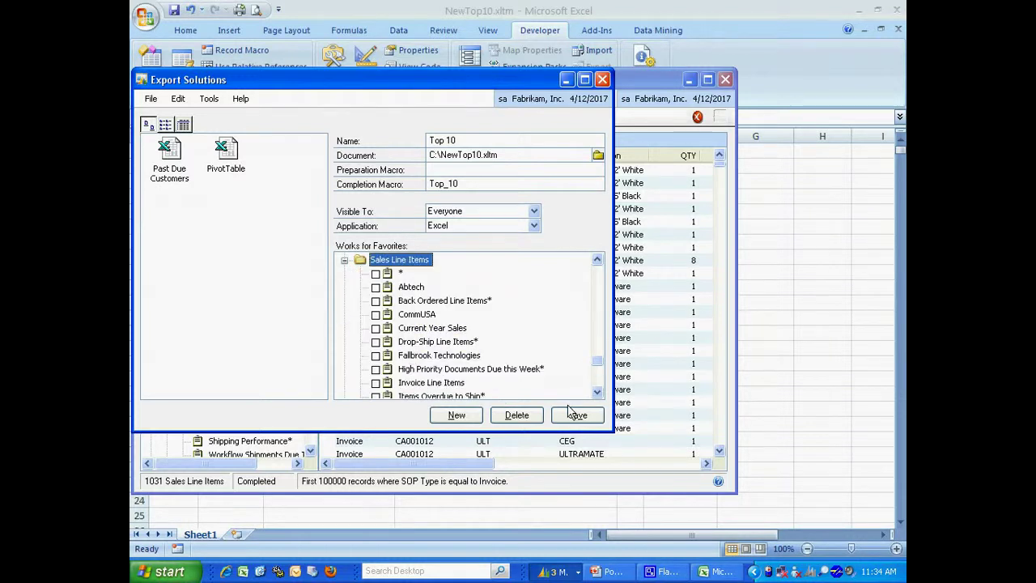
{"action": "left_click", "coordinate": [376, 383]}
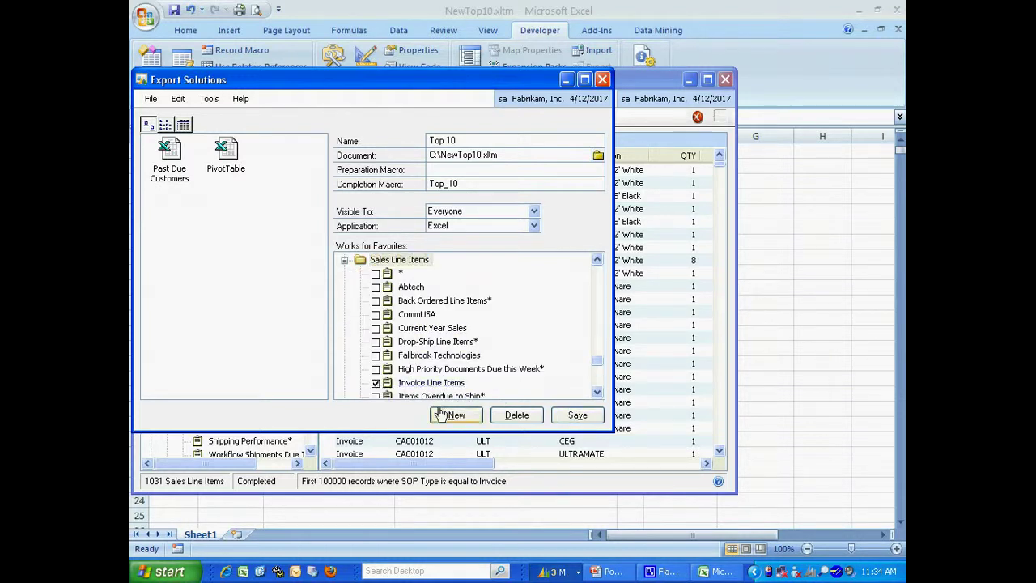
{"action": "left_click", "coordinate": [576, 416]}
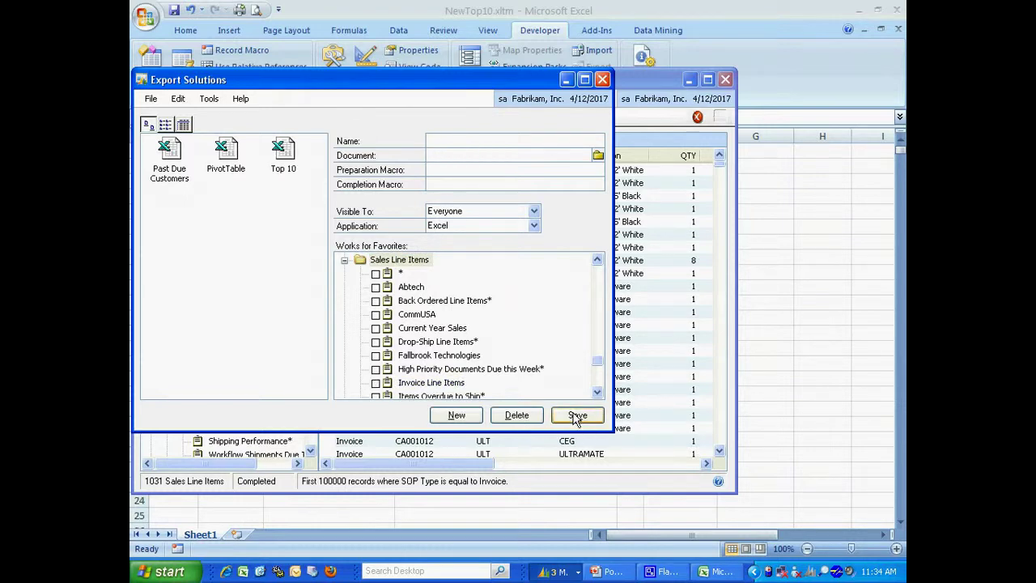
Close the export solutions setup and reselect the Invoice Line Items list
{"action": "left_click", "coordinate": [603, 79]}
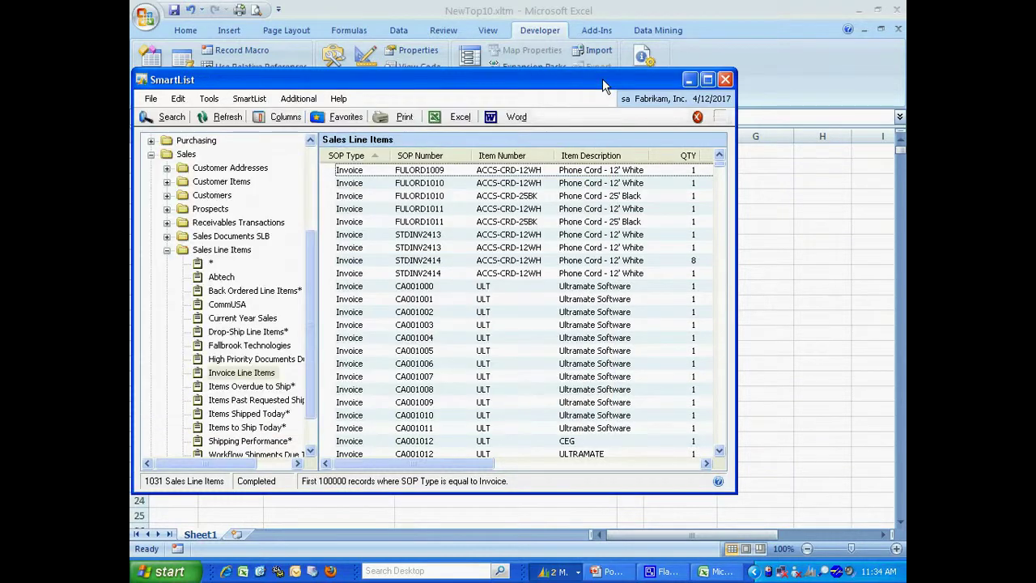
{"action": "left_click", "coordinate": [243, 386]}
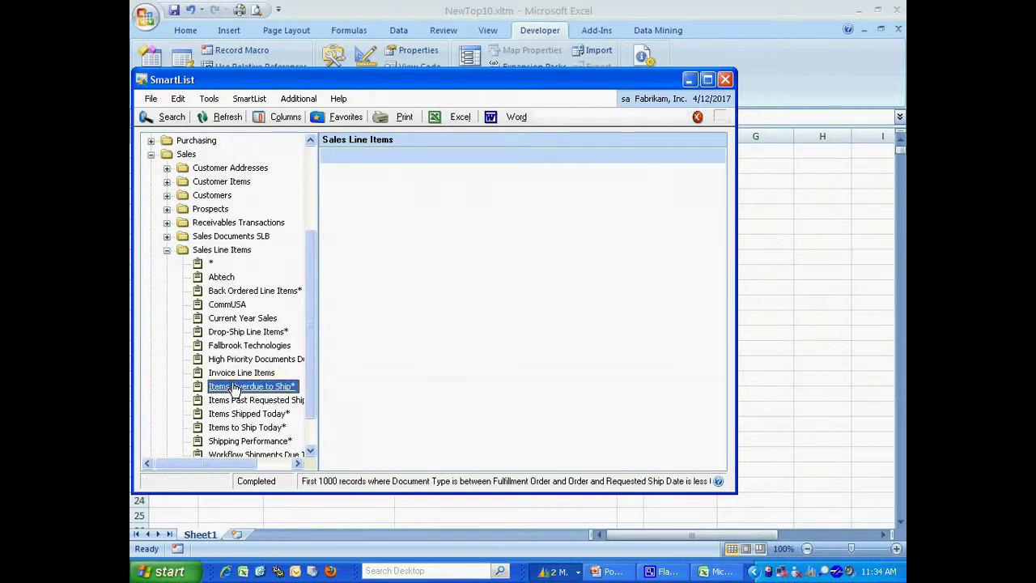
{"action": "left_click", "coordinate": [234, 374]}
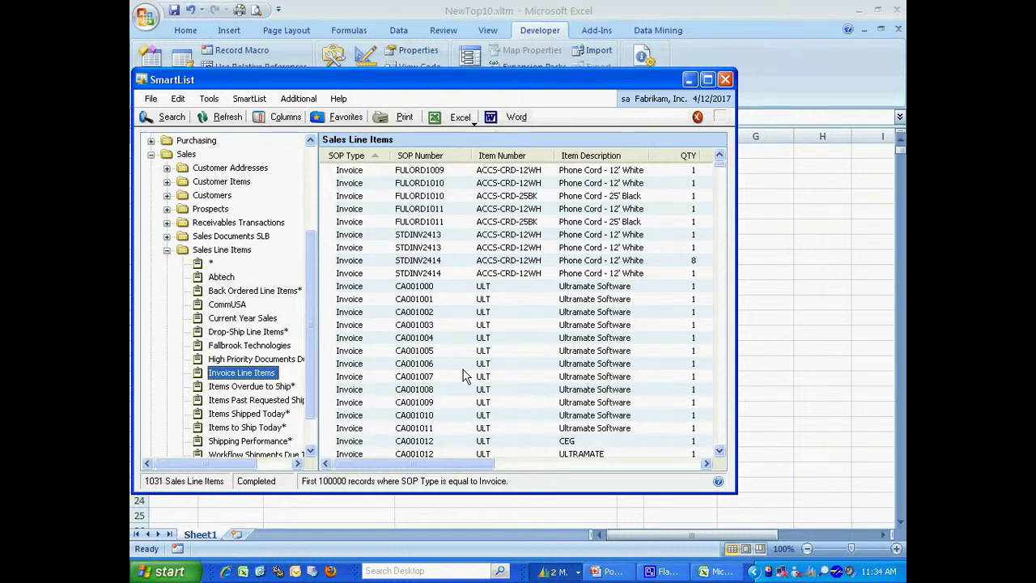
Run the Top 10 Excel export and bring the resulting NewTop101 workbook forward
{"action": "left_click", "coordinate": [456, 119]}
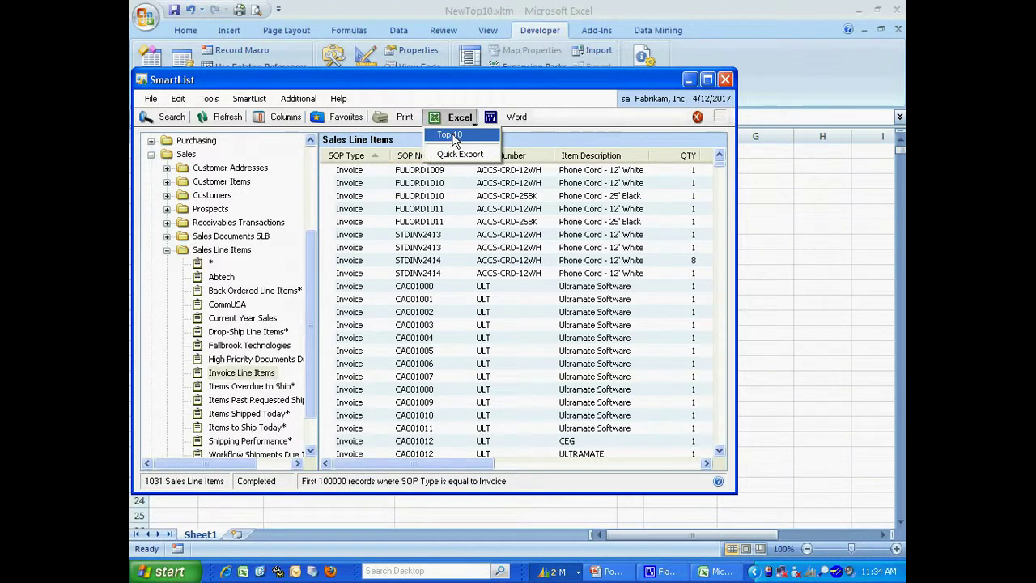
{"action": "left_click", "coordinate": [452, 135]}
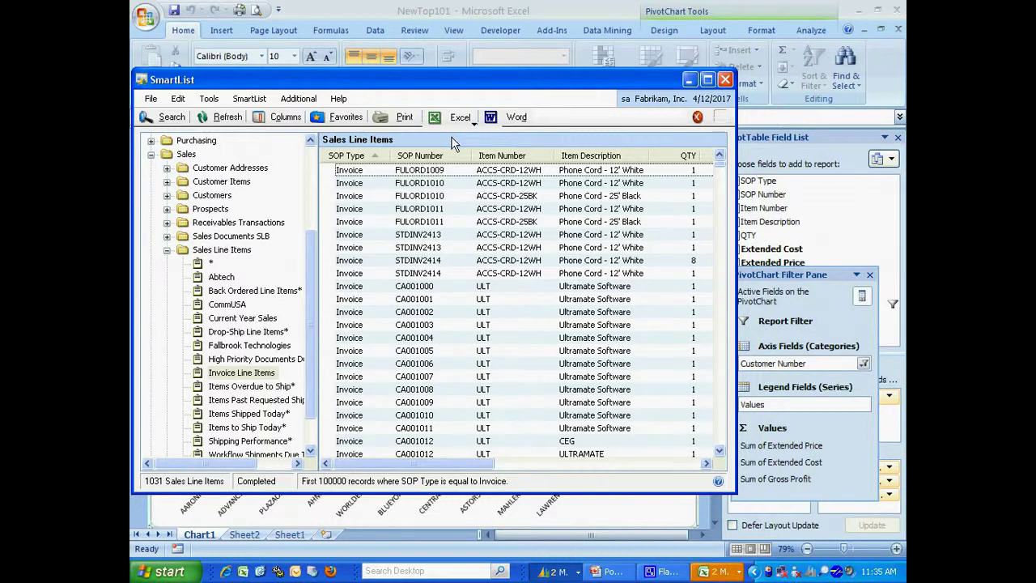
{"action": "left_click", "coordinate": [647, 513]}
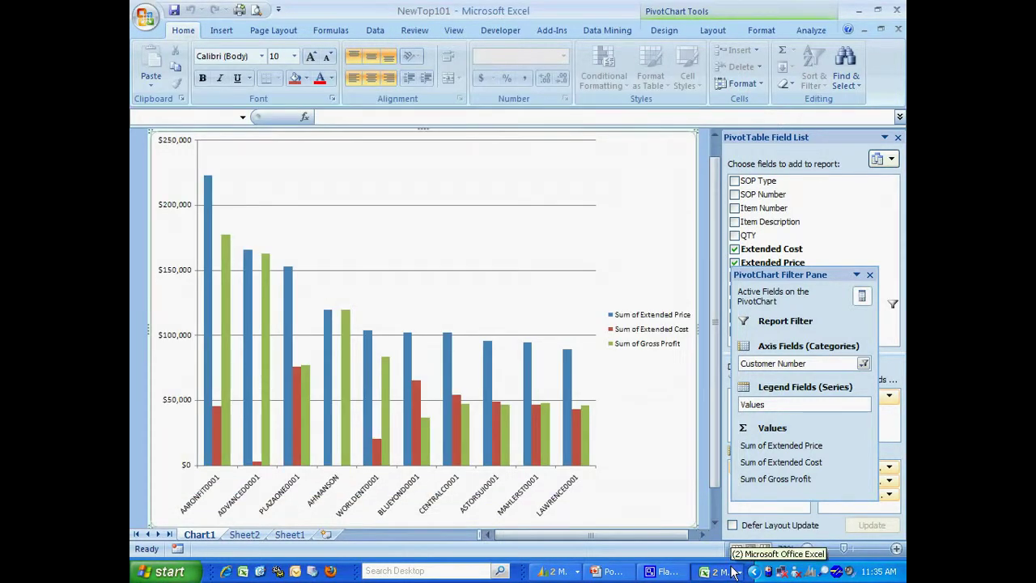
{"action": "left_click", "coordinate": [285, 536]}
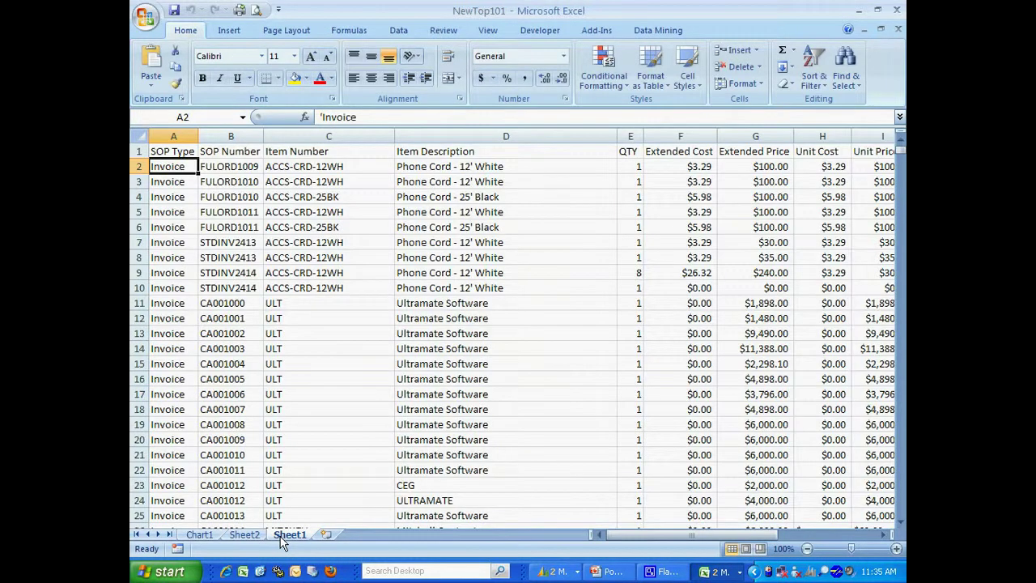
{"action": "left_click", "coordinate": [248, 536]}
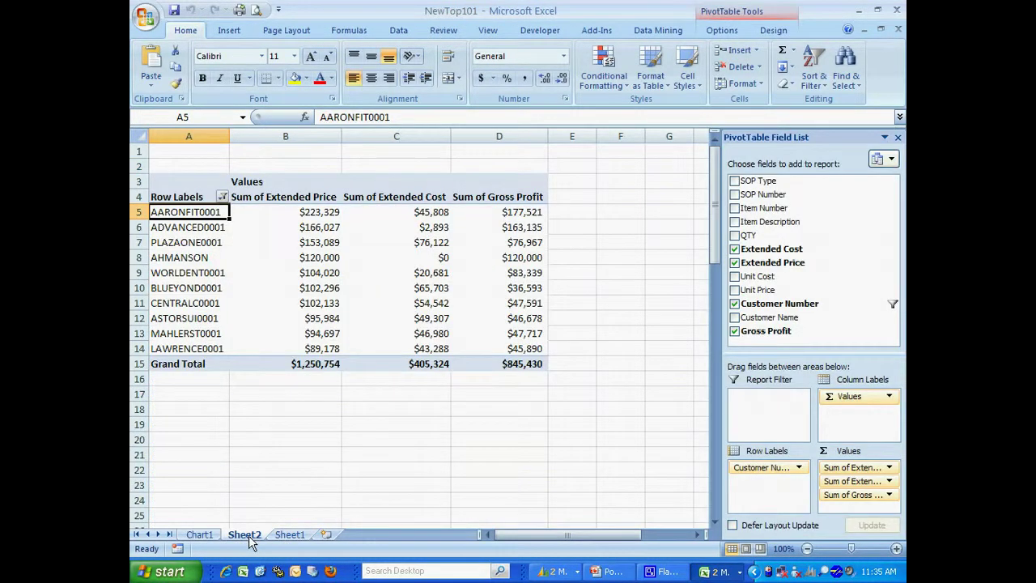
{"action": "left_click", "coordinate": [199, 535]}
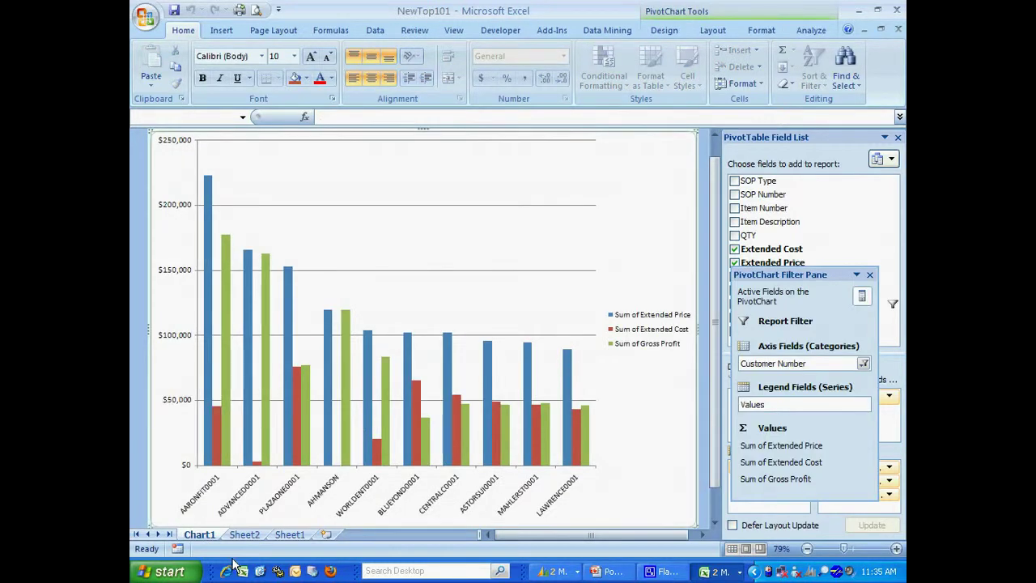